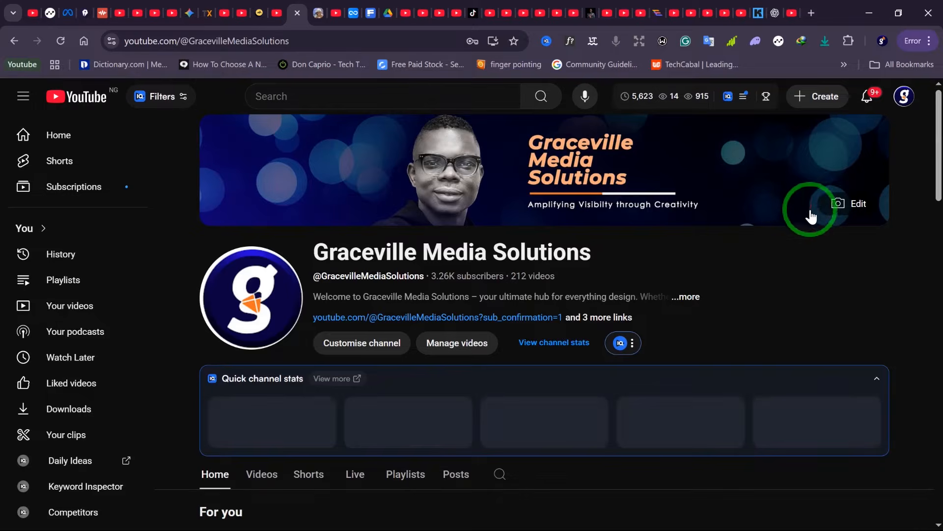
pyautogui.scroll(-3, 808, 212)
pyautogui.scroll(3, 803, 212)
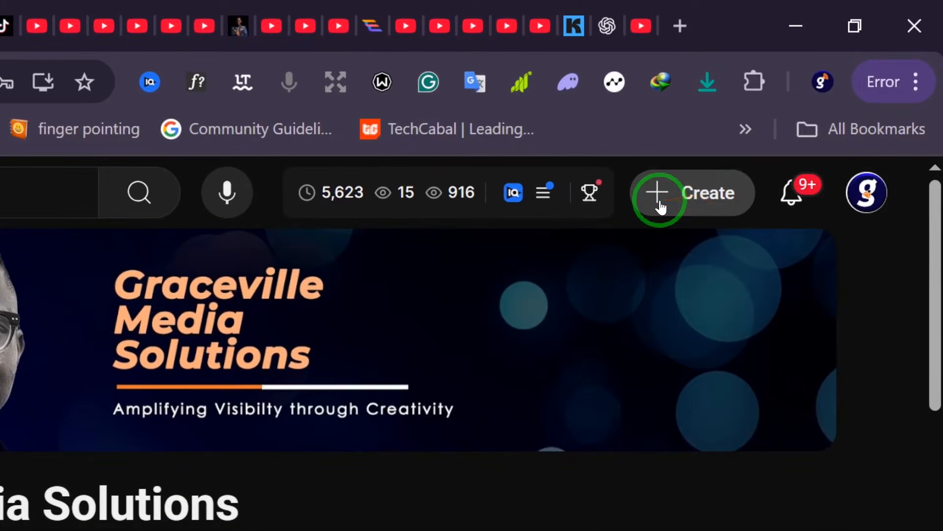
# - Start a new live stream and open its edit settings
pyautogui.click(661, 207)
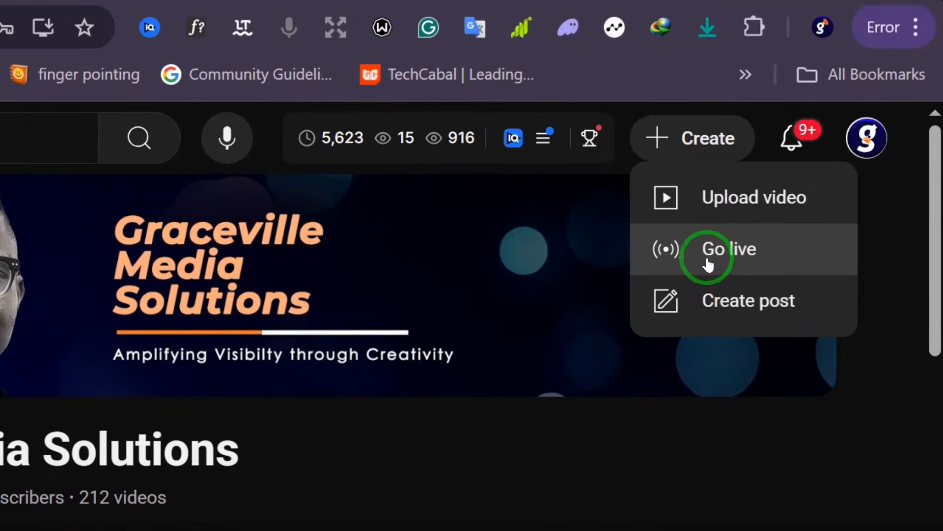
pyautogui.click(708, 272)
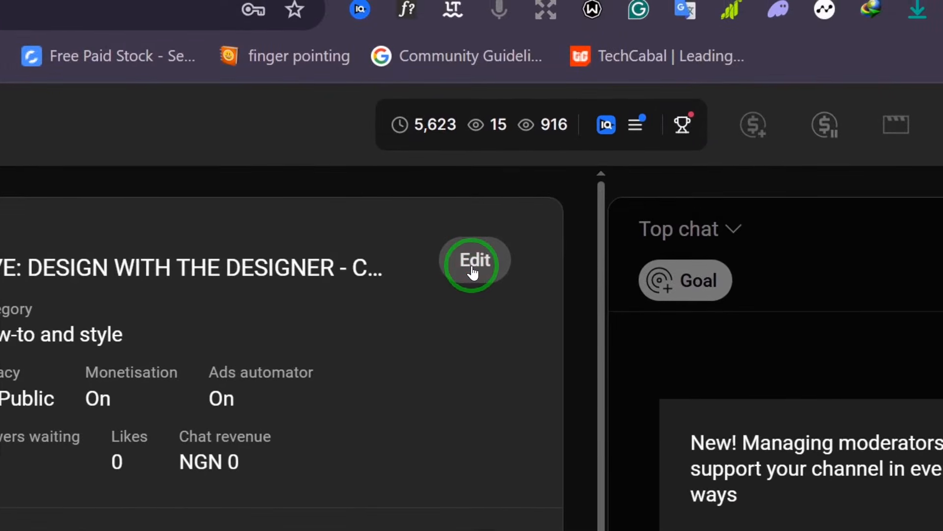
pyautogui.click(476, 263)
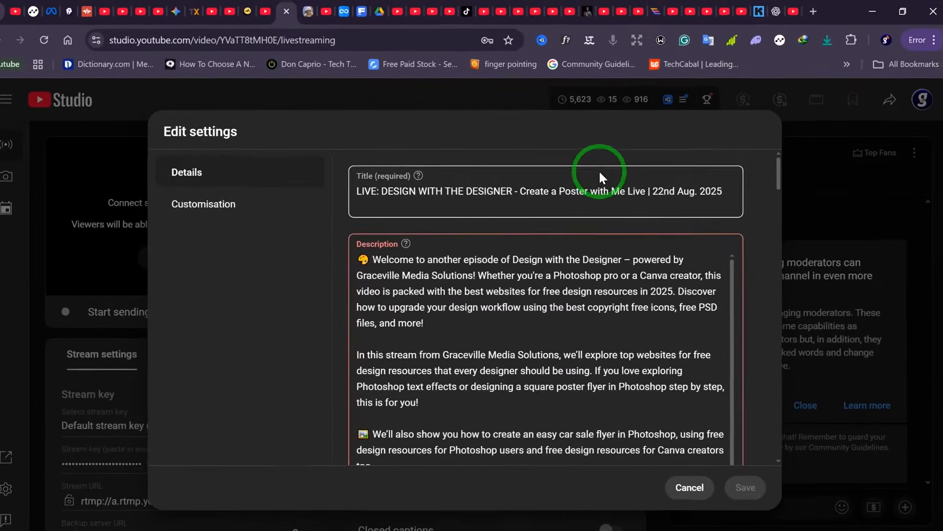
# - Review the stream's title and description in the details settings
pyautogui.click(584, 192)
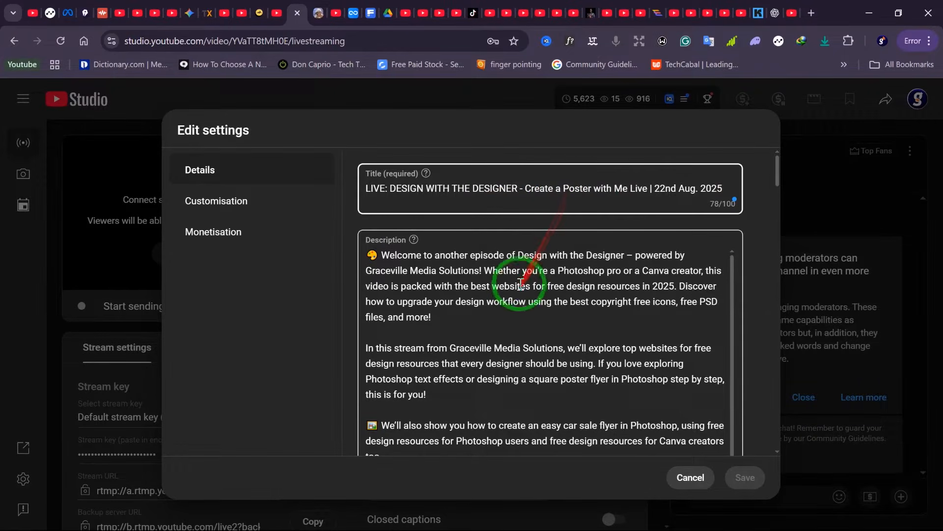
pyautogui.scroll(-2, 518, 278)
pyautogui.scroll(2, 519, 277)
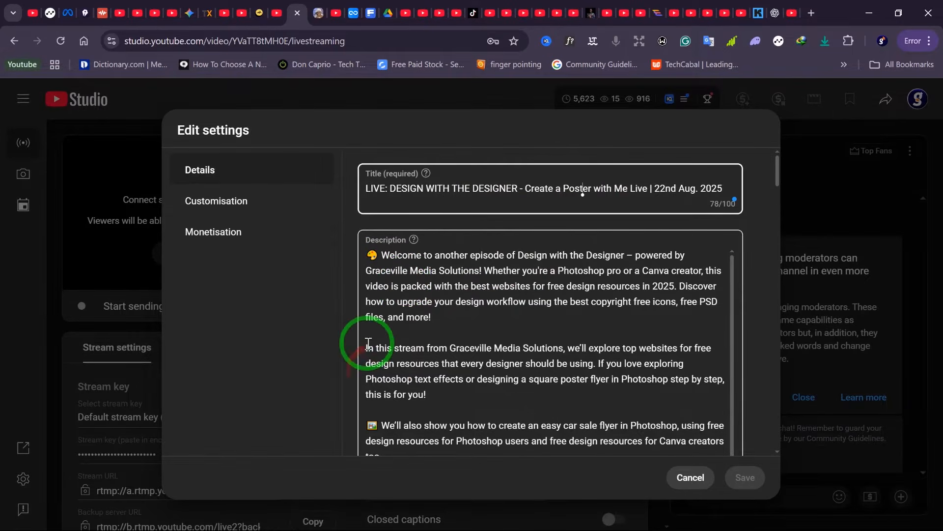
pyautogui.scroll(-2, 395, 281)
pyautogui.scroll(2, 397, 279)
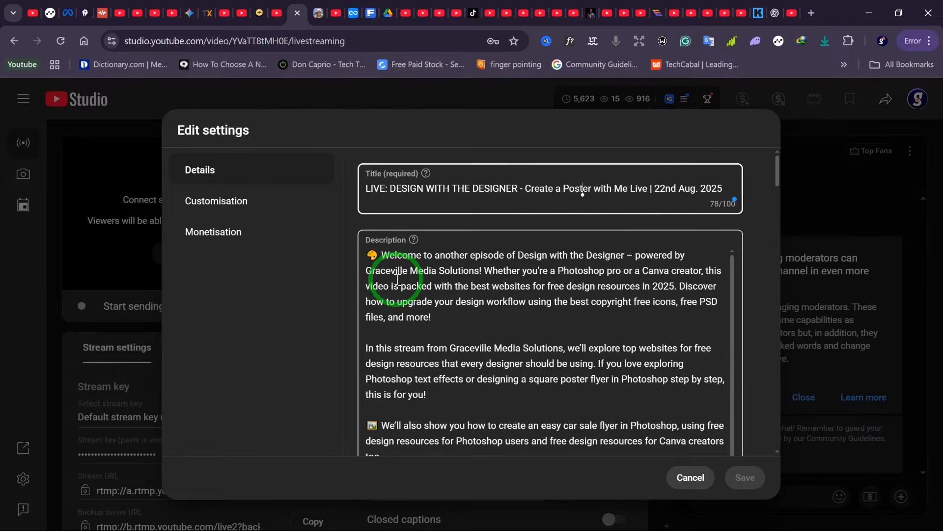
pyautogui.scroll(-5, 397, 279)
pyautogui.scroll(-10, 600, 305)
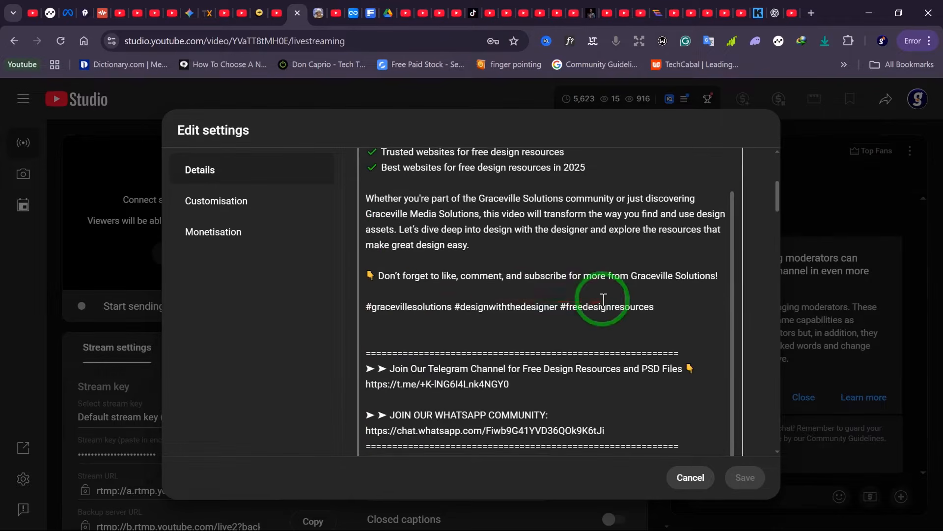
pyautogui.scroll(-2, 605, 303)
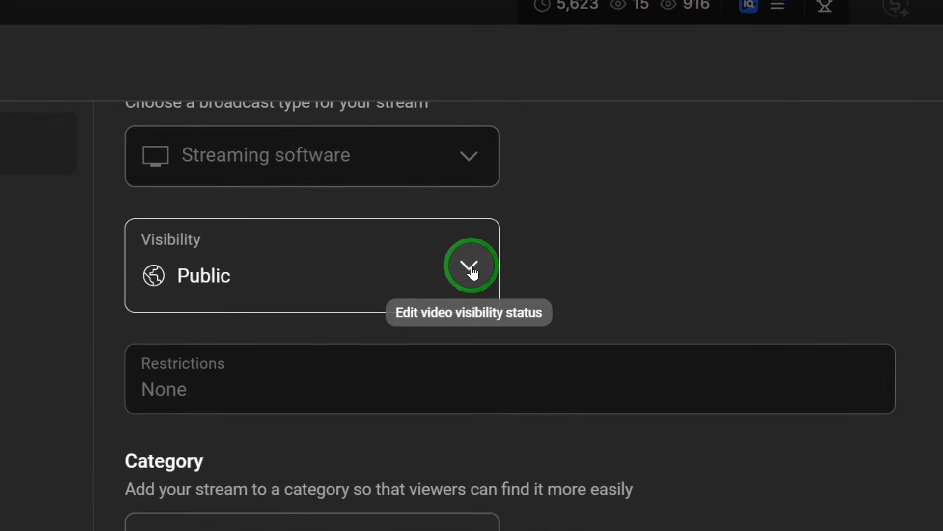
# - Set the stream's visibility to Private
pyautogui.click(471, 268)
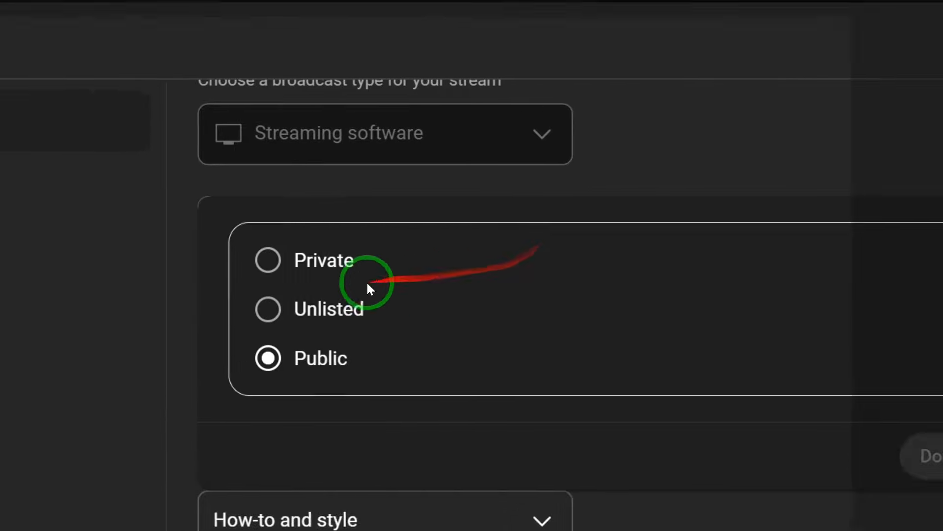
pyautogui.click(470, 265)
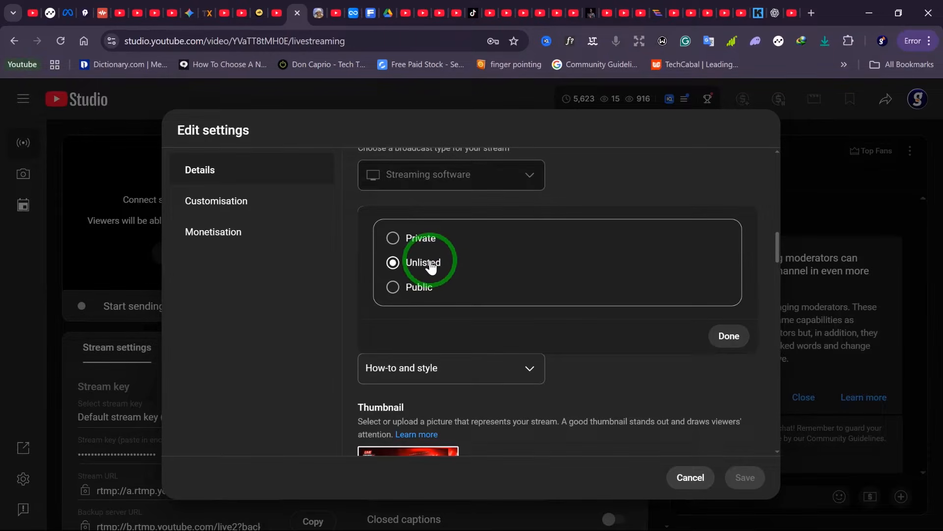
pyautogui.click(393, 239)
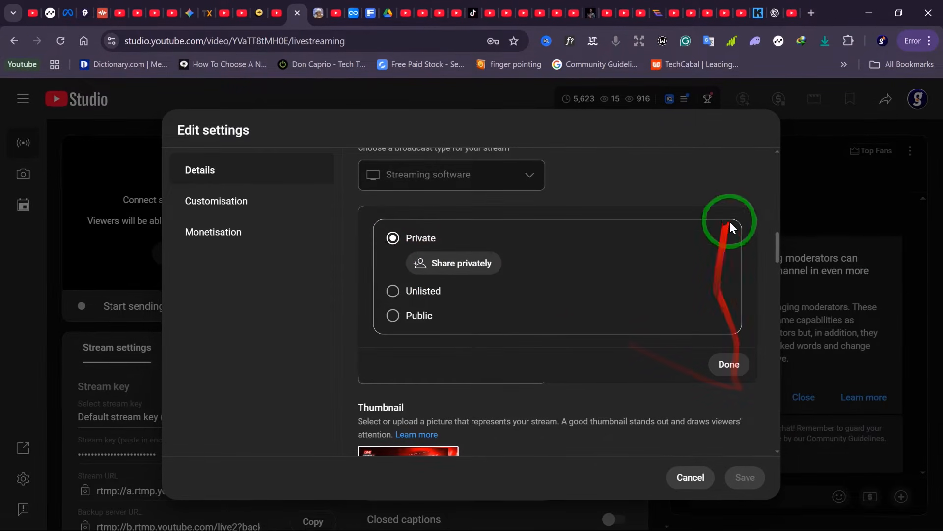
pyautogui.click(731, 365)
pyautogui.scroll(-2, 590, 347)
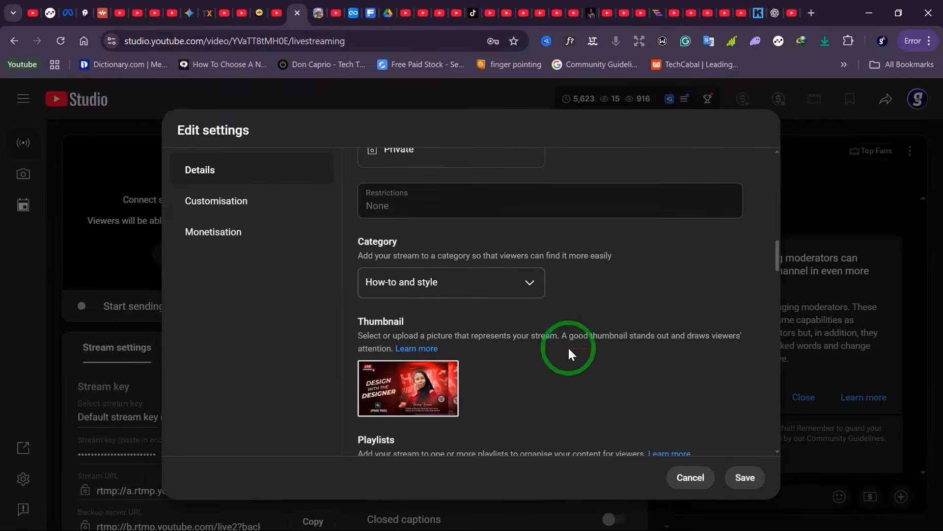
# - Choose How-to and style as the stream's category
pyautogui.click(532, 294)
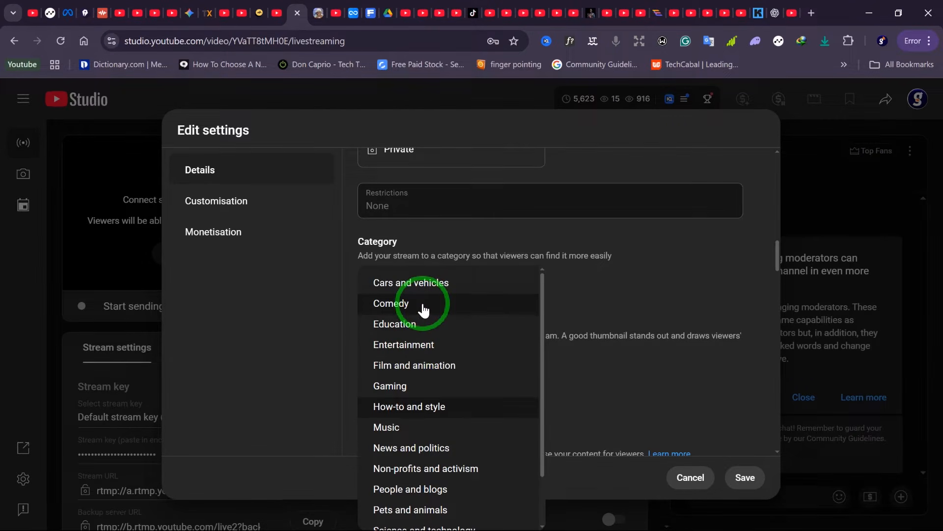
pyautogui.click(472, 417)
pyautogui.scroll(-3, 400, 327)
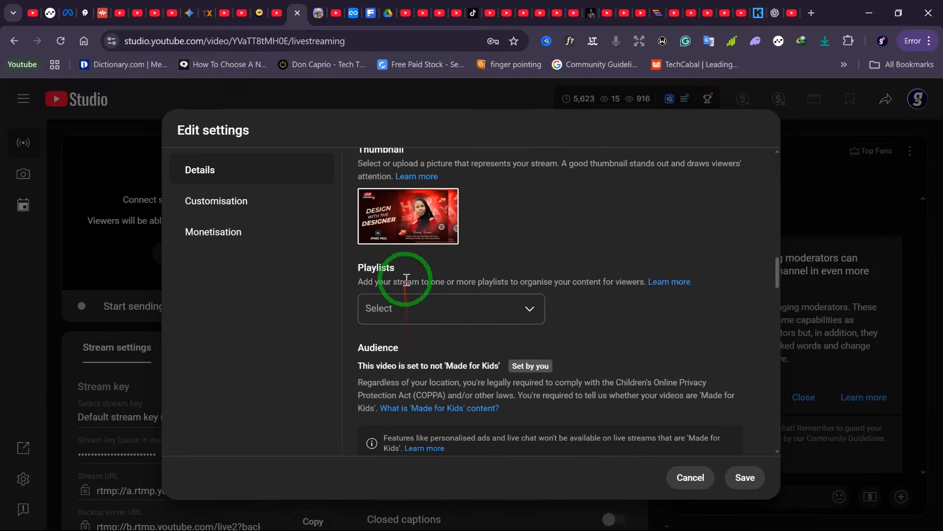
# - Change the thumbnail to the 'how to livestream to facebook using vmix' image from Pictures
pyautogui.moveTo(445, 206)
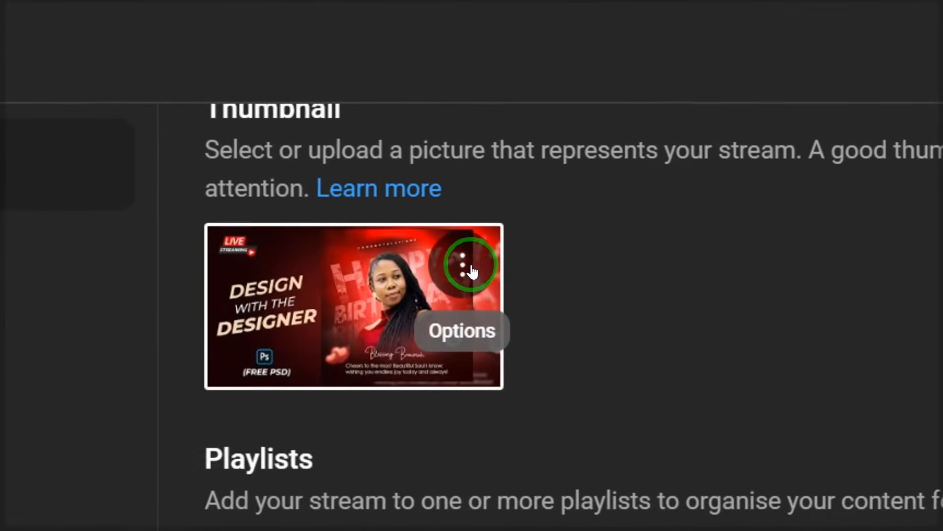
pyautogui.click(446, 204)
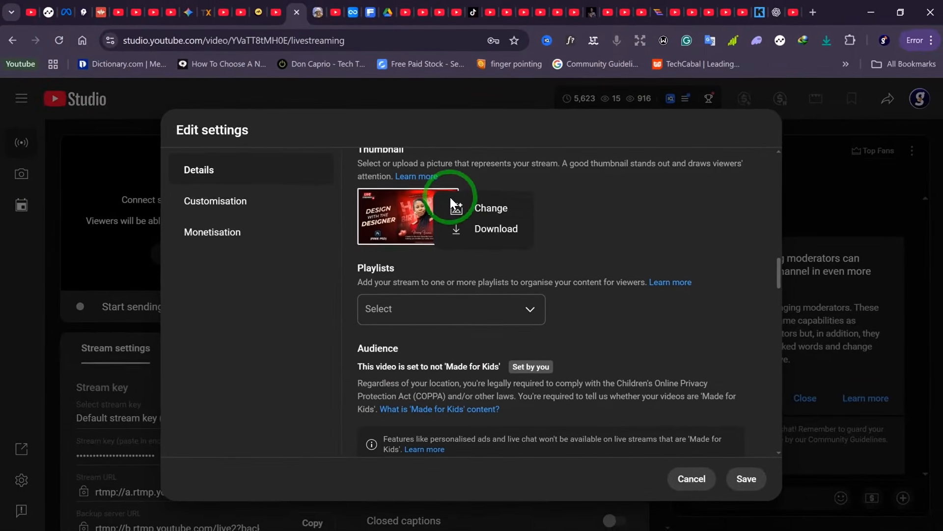
pyautogui.click(429, 223)
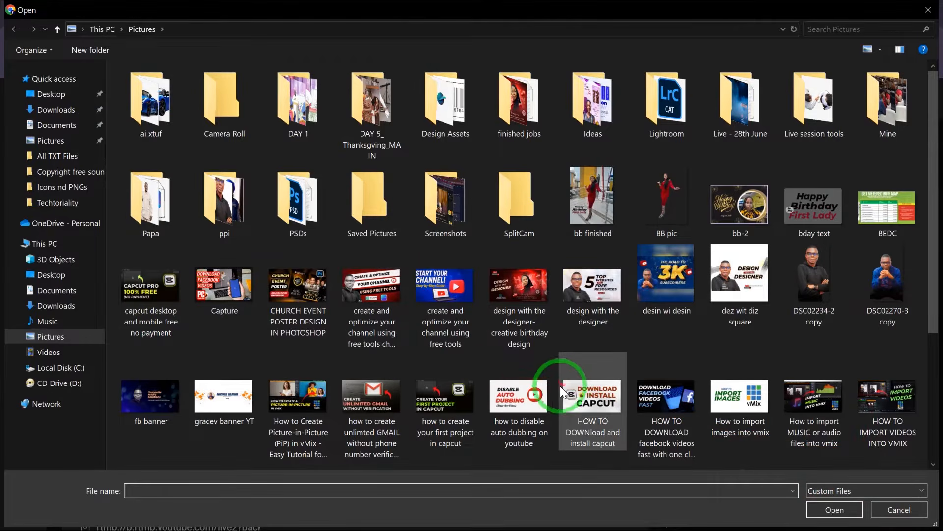
pyautogui.scroll(-3, 560, 385)
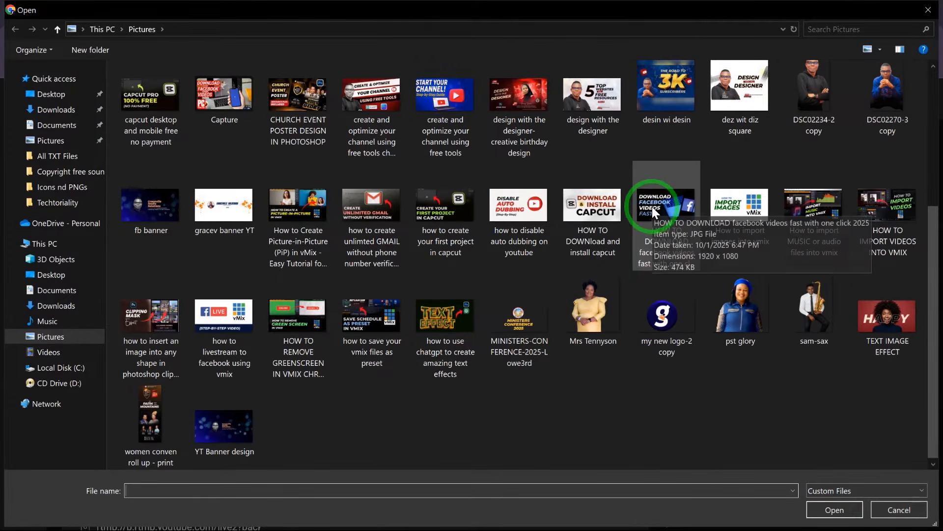
pyautogui.click(217, 317)
pyautogui.doubleClick(219, 319)
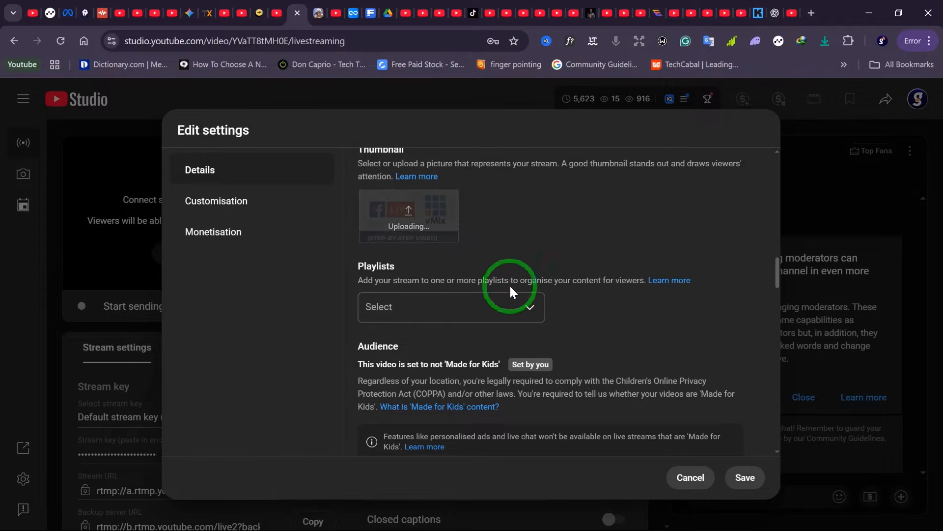
# - Answer No to the altered content question
pyautogui.scroll(-2, 414, 238)
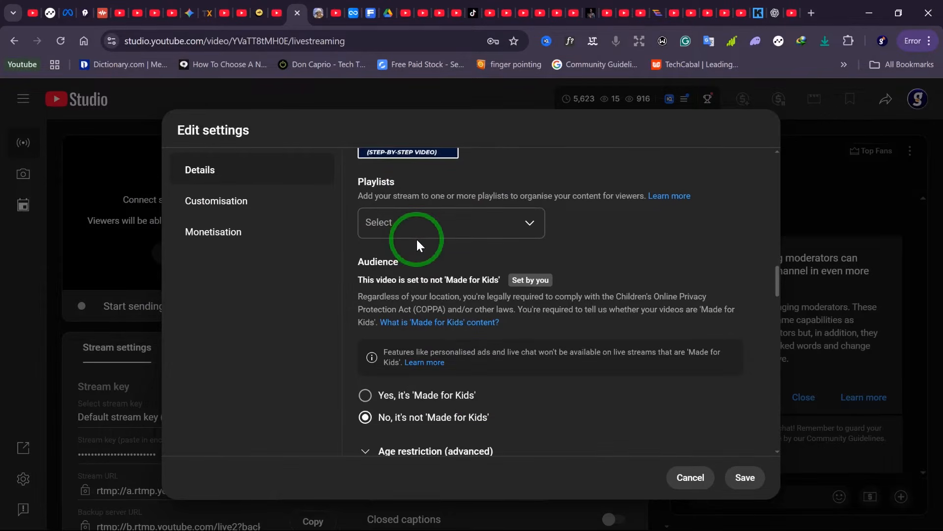
pyautogui.scroll(4, 418, 241)
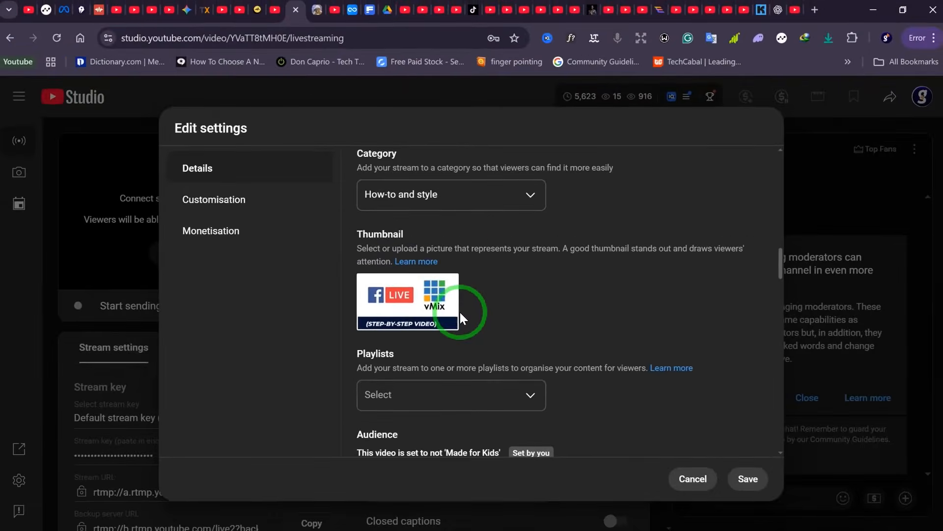
pyautogui.scroll(-3, 551, 270)
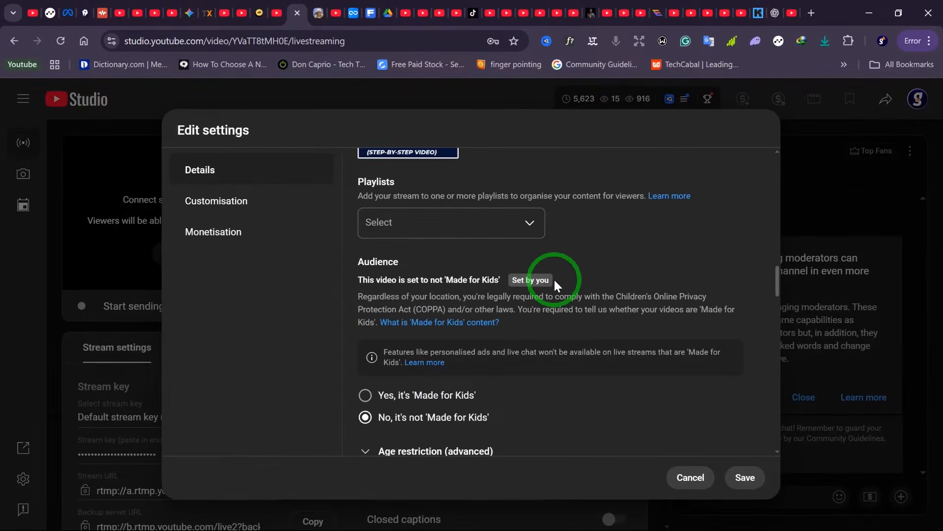
pyautogui.scroll(-2, 506, 241)
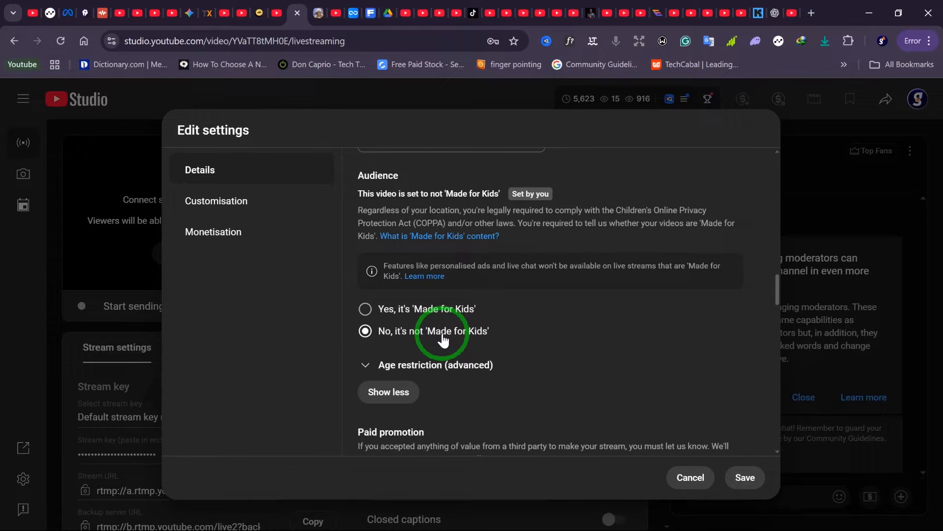
pyautogui.scroll(-4, 371, 344)
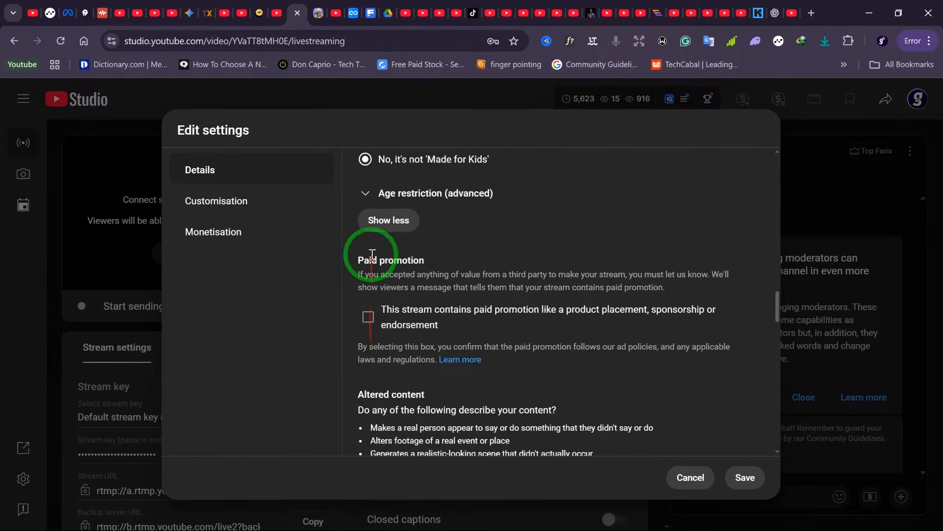
pyautogui.scroll(-5, 393, 317)
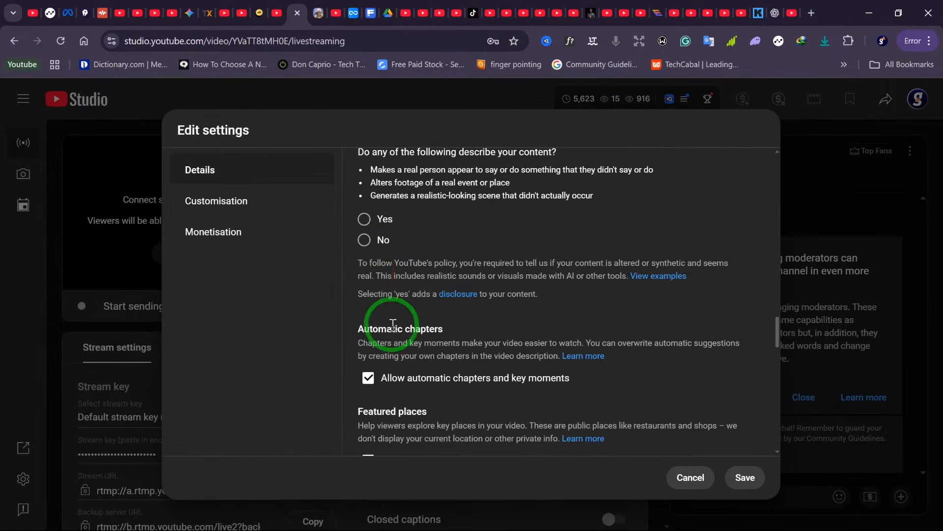
pyautogui.scroll(2, 394, 232)
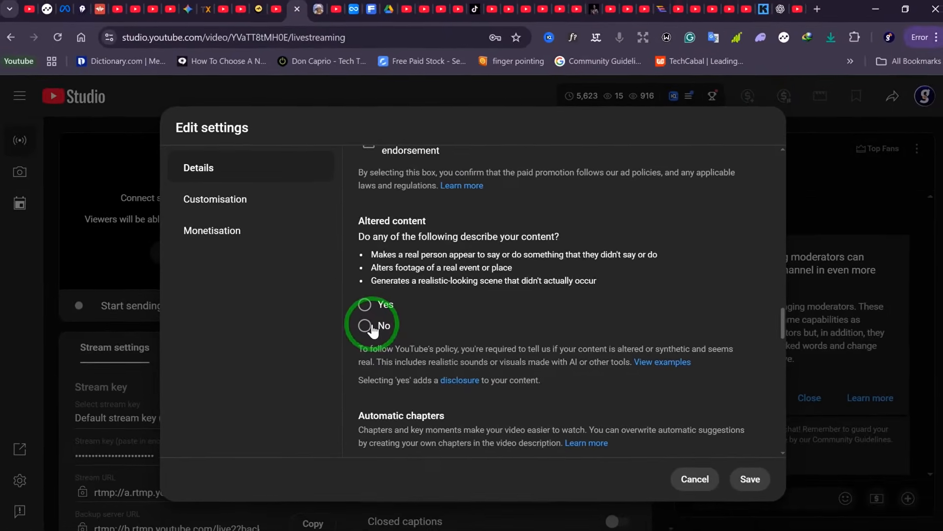
pyautogui.click(366, 326)
# - Scroll through the rest of the Details section to review automatic chapters, tags and language settings
pyautogui.scroll(-7, 456, 331)
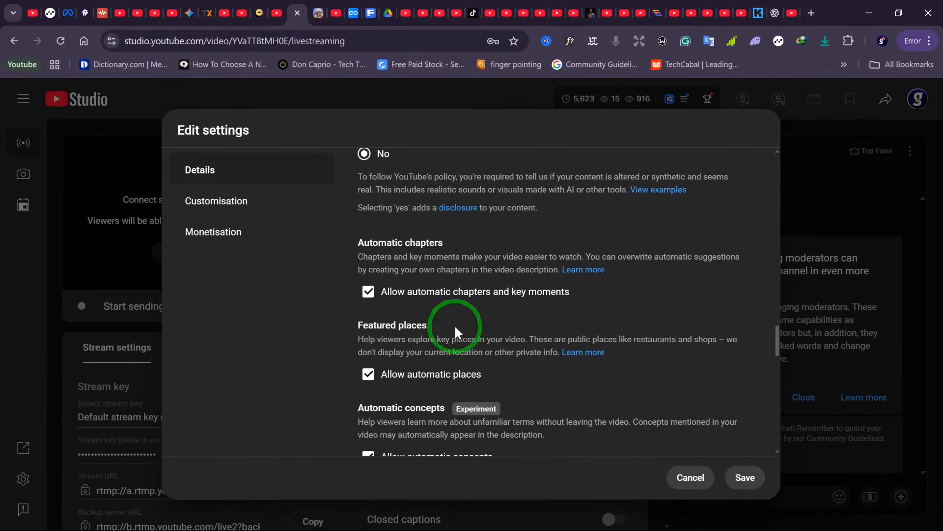
pyautogui.scroll(-3, 453, 326)
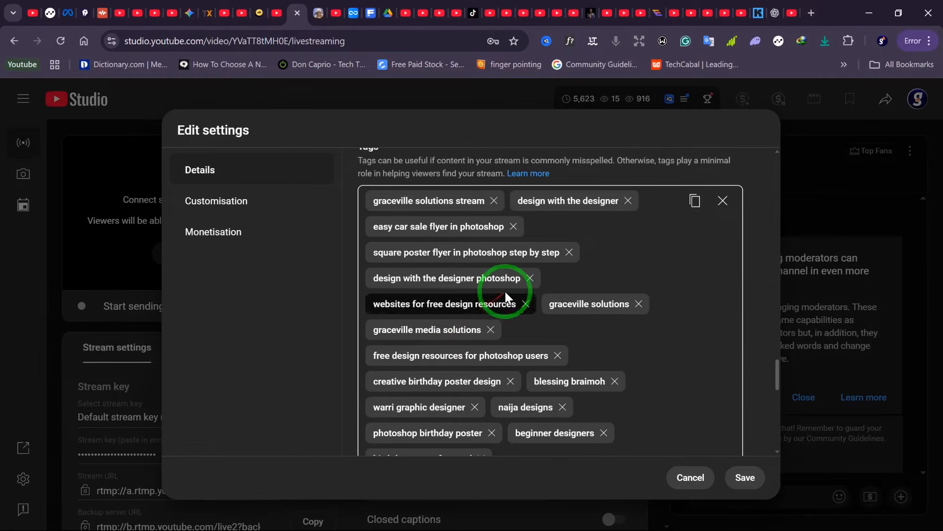
pyautogui.scroll(2, 506, 291)
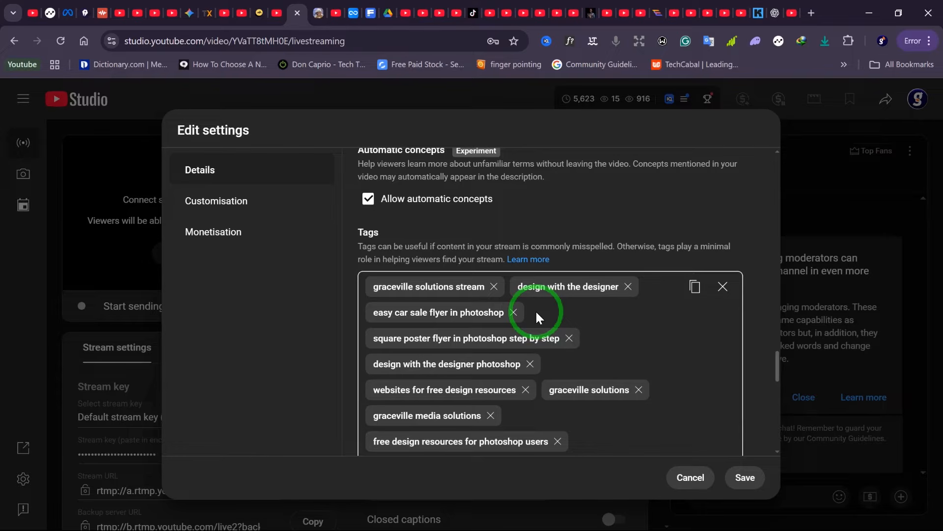
pyautogui.scroll(-7, 537, 314)
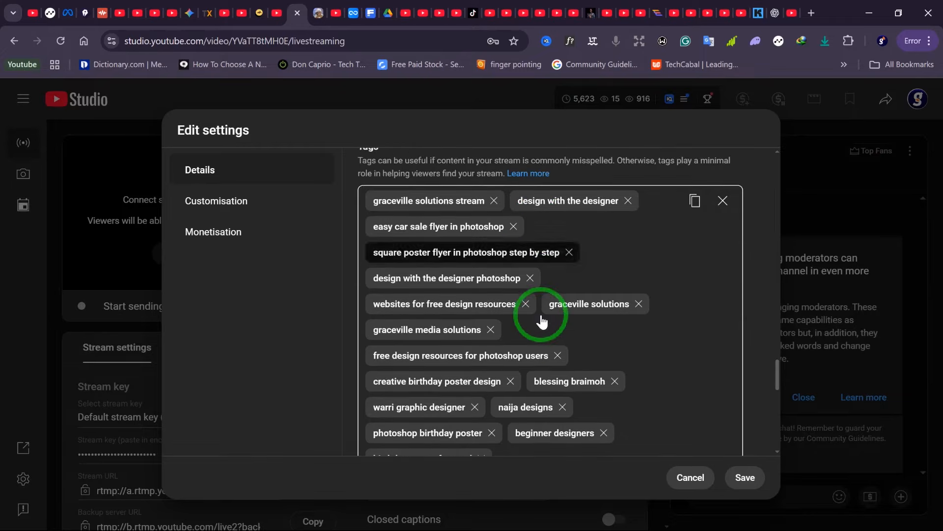
pyautogui.scroll(-4, 542, 322)
pyautogui.scroll(4, 541, 314)
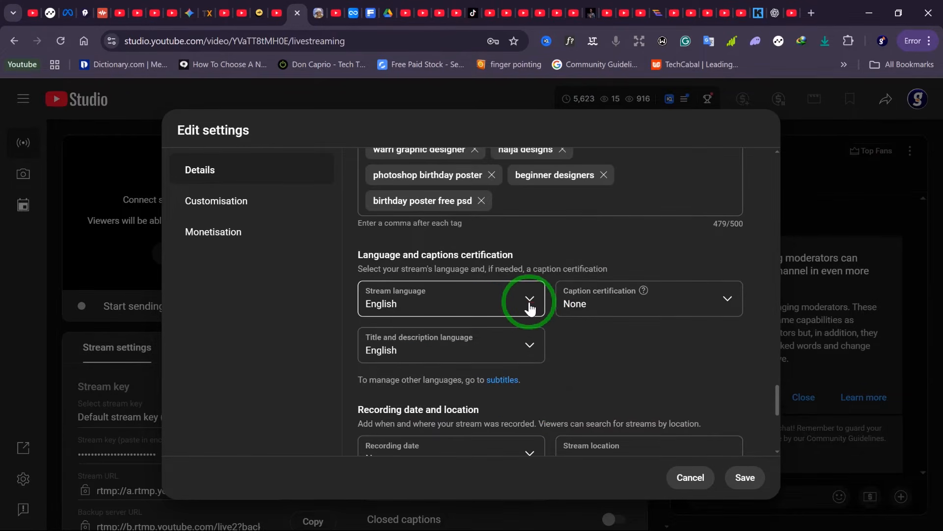
pyautogui.scroll(-3, 529, 307)
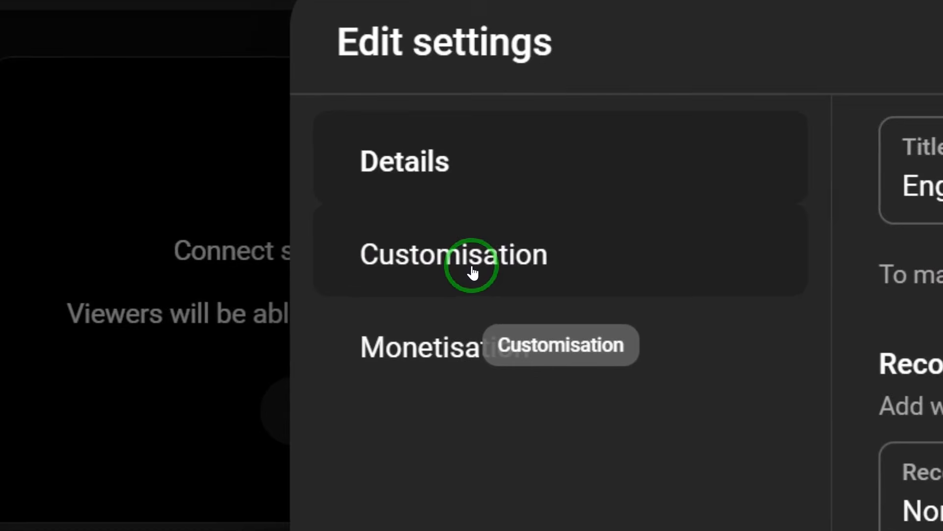
# - Review the Customisation and Monetisation sections, then scroll back through the Details section from top to bottom
pyautogui.click(471, 270)
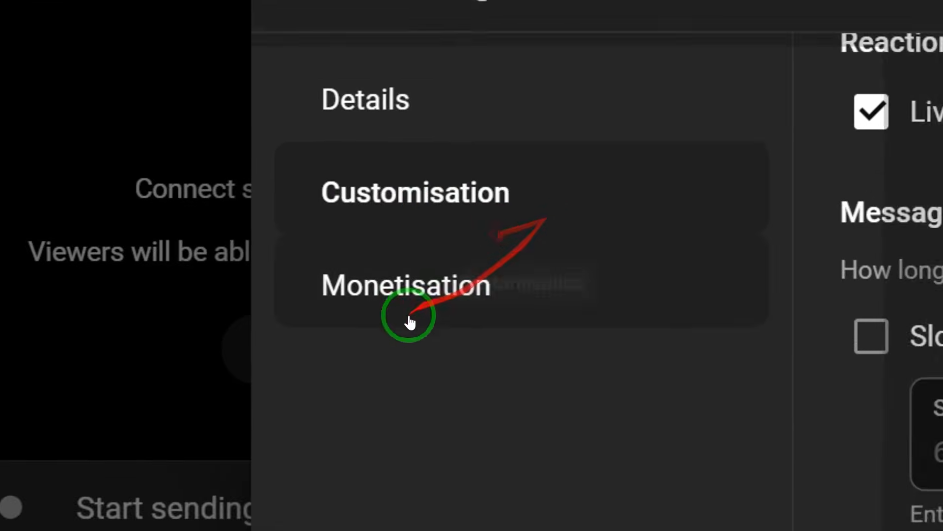
pyautogui.click(468, 270)
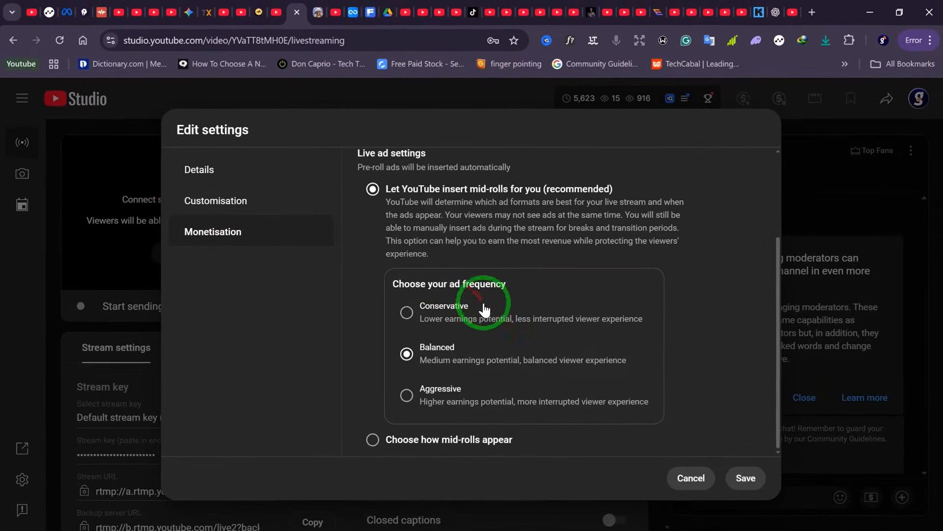
pyautogui.click(201, 169)
pyautogui.scroll(-3, 495, 268)
pyautogui.scroll(7, 585, 295)
pyautogui.scroll(15, 587, 287)
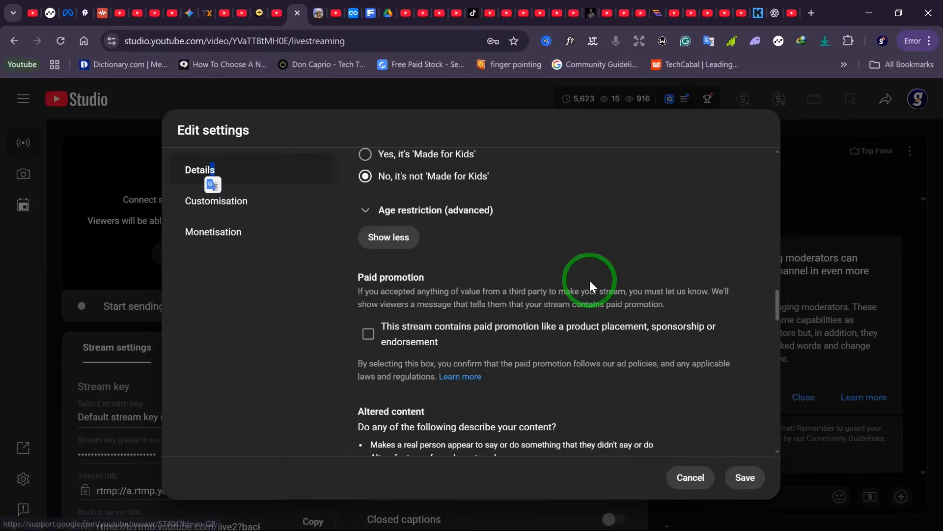
pyautogui.scroll(8, 590, 278)
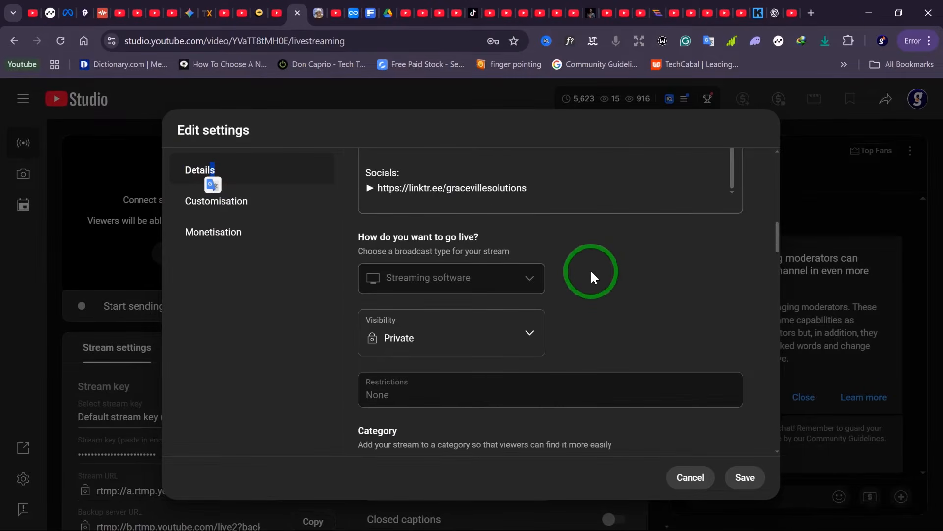
pyautogui.scroll(-2, 591, 269)
pyautogui.scroll(12, 592, 270)
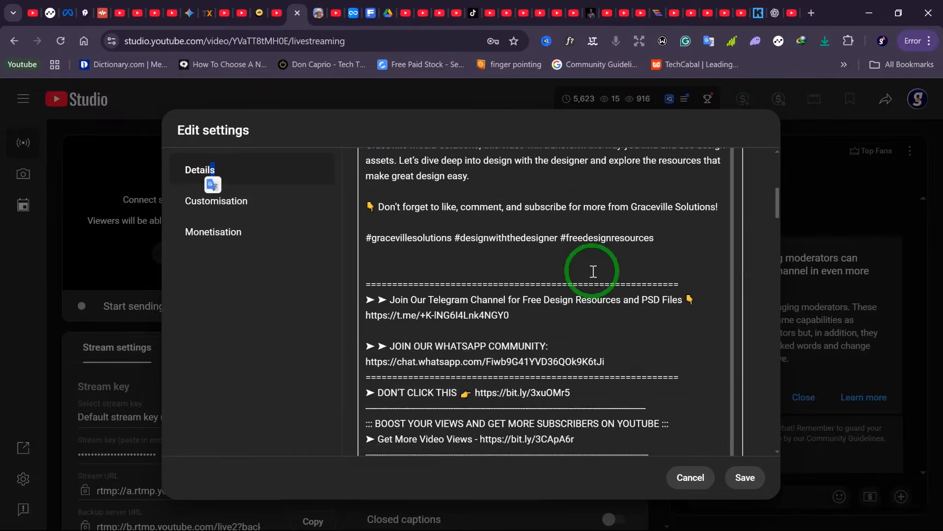
pyautogui.scroll(-10, 593, 269)
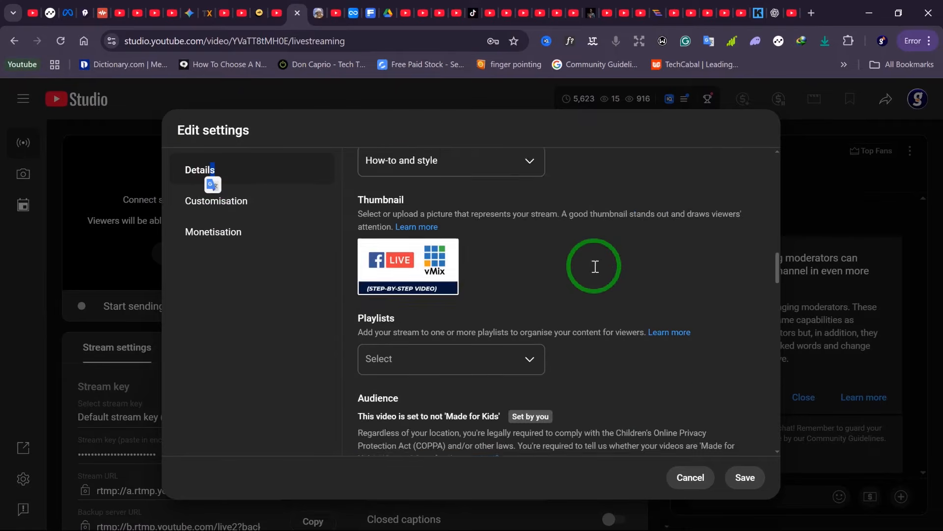
pyautogui.scroll(-6, 593, 270)
pyautogui.scroll(10, 593, 269)
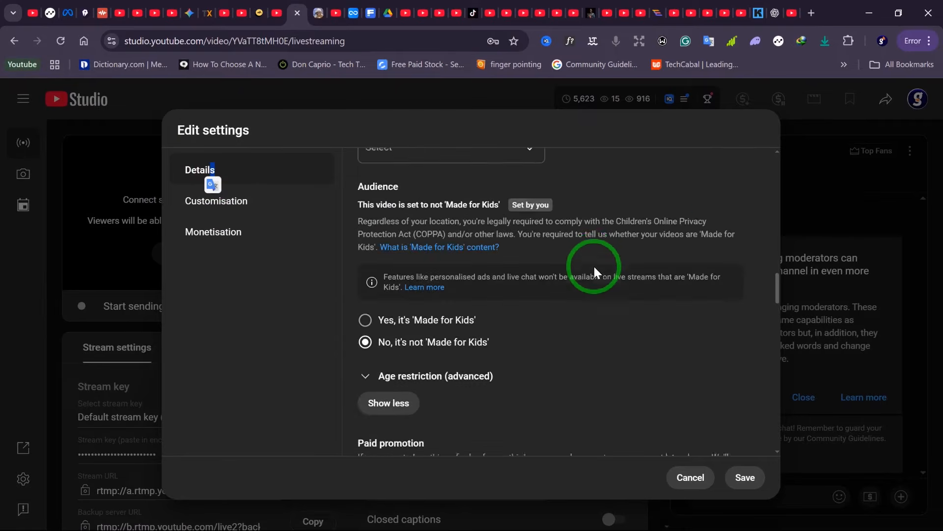
pyautogui.scroll(8, 594, 270)
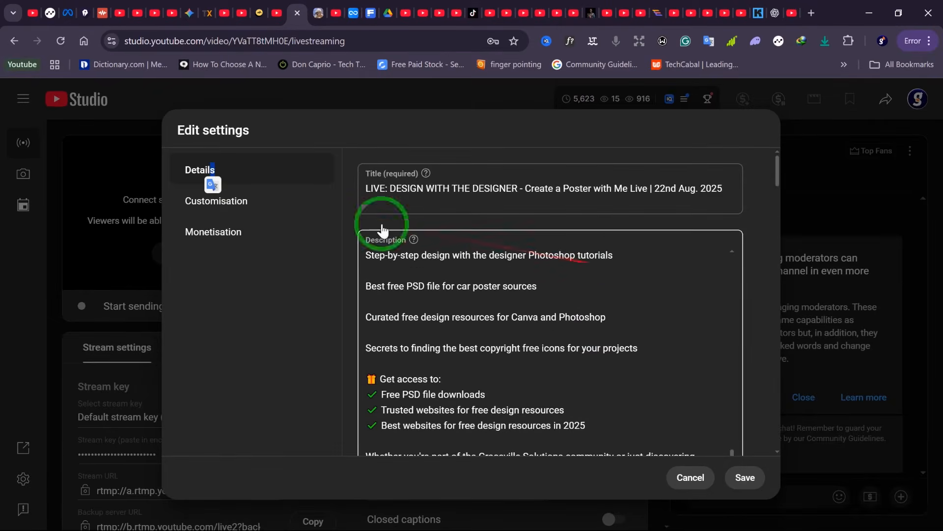
# - Keep monetisation On in the Monetisation section and save the stream's edited settings
pyautogui.click(225, 235)
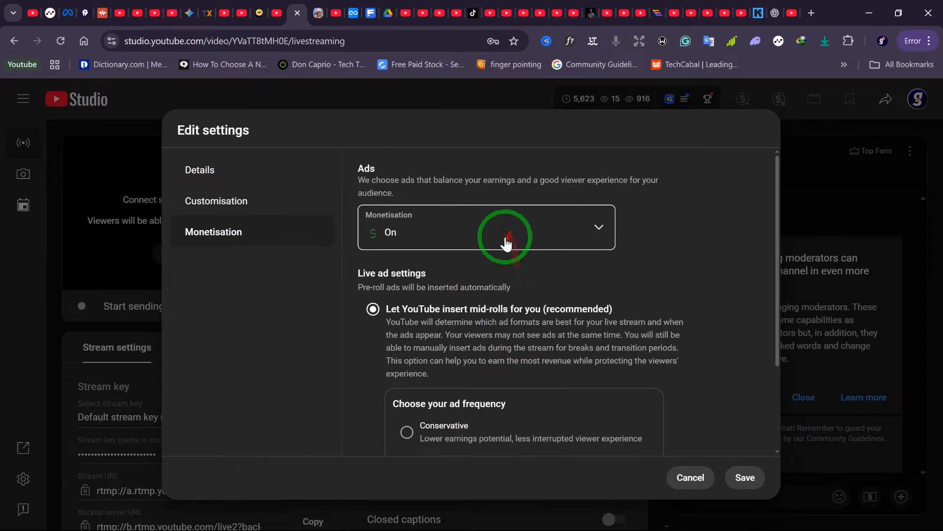
pyautogui.click(435, 240)
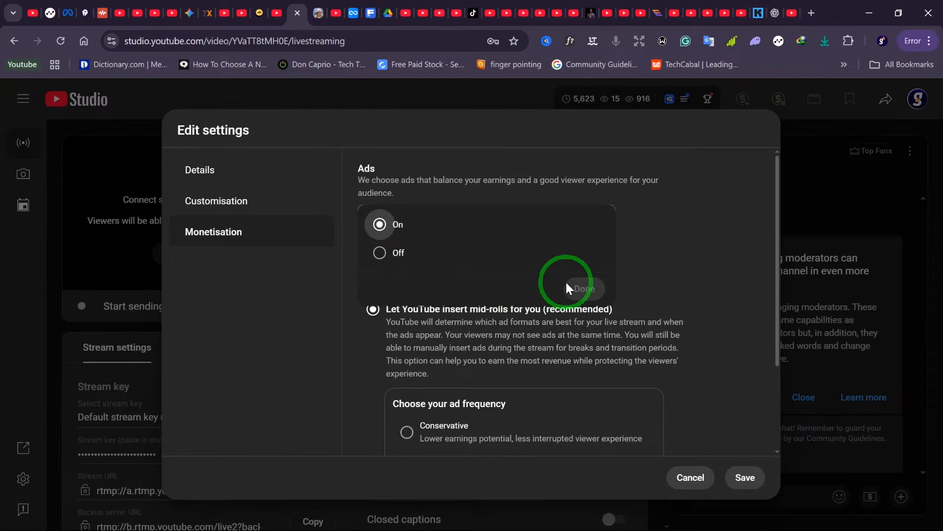
pyautogui.click(660, 282)
pyautogui.scroll(-3, 580, 295)
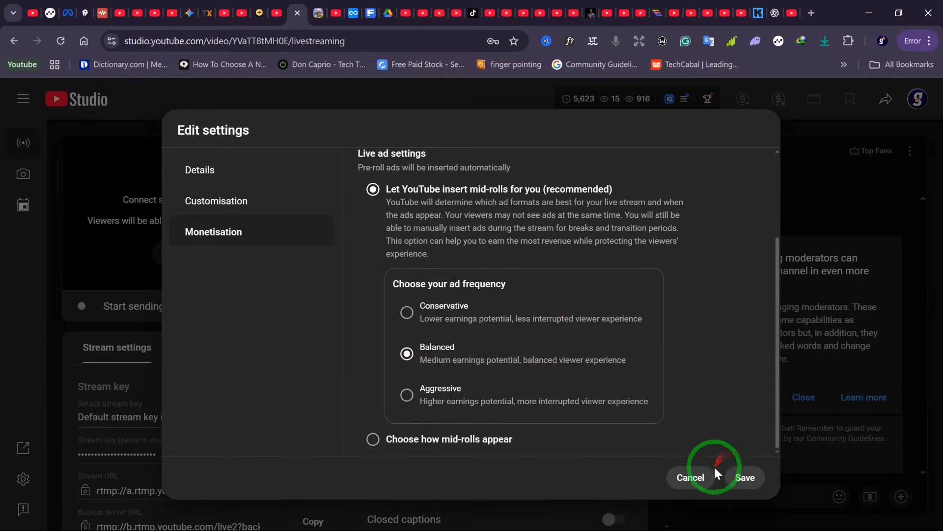
pyautogui.click(750, 485)
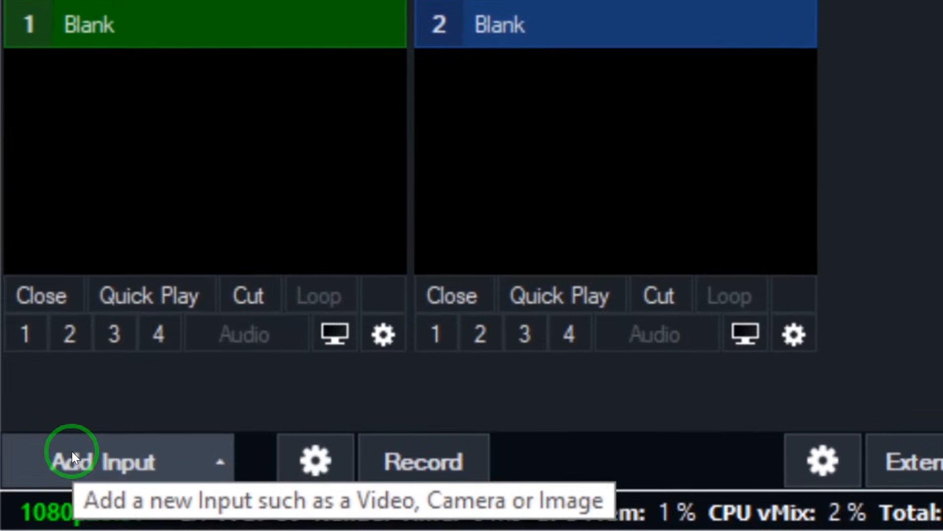
# - In vMix, add a camera input using e2eSoft iVCam with Microphone (USBAudio1.0) as its audio device
pyautogui.click(48, 477)
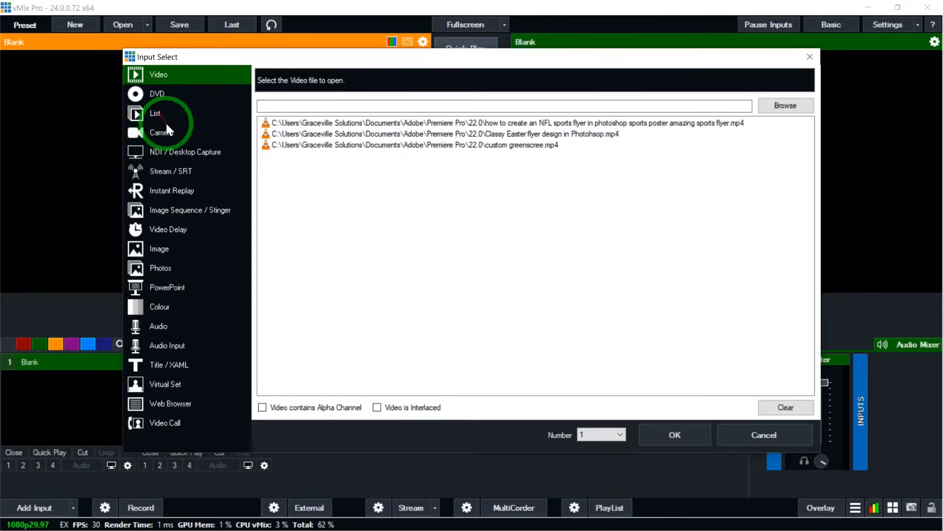
pyautogui.click(165, 138)
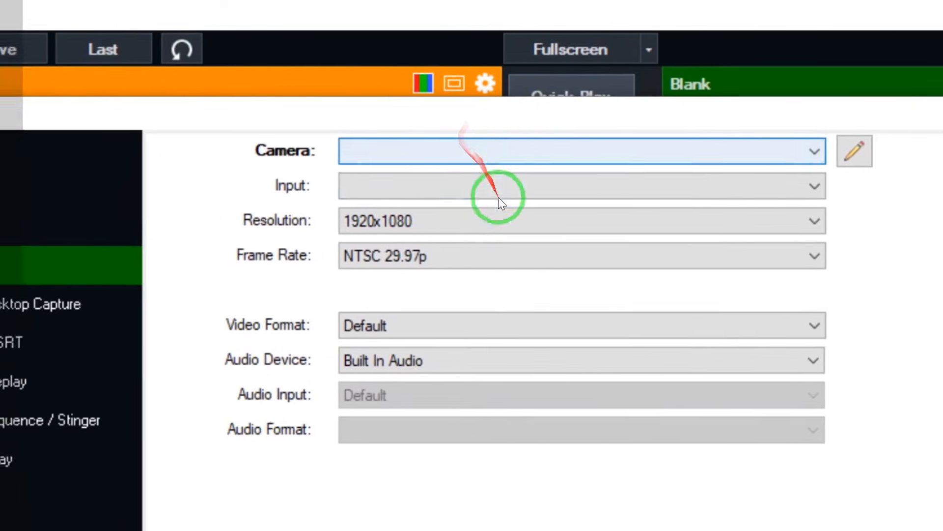
pyautogui.click(472, 163)
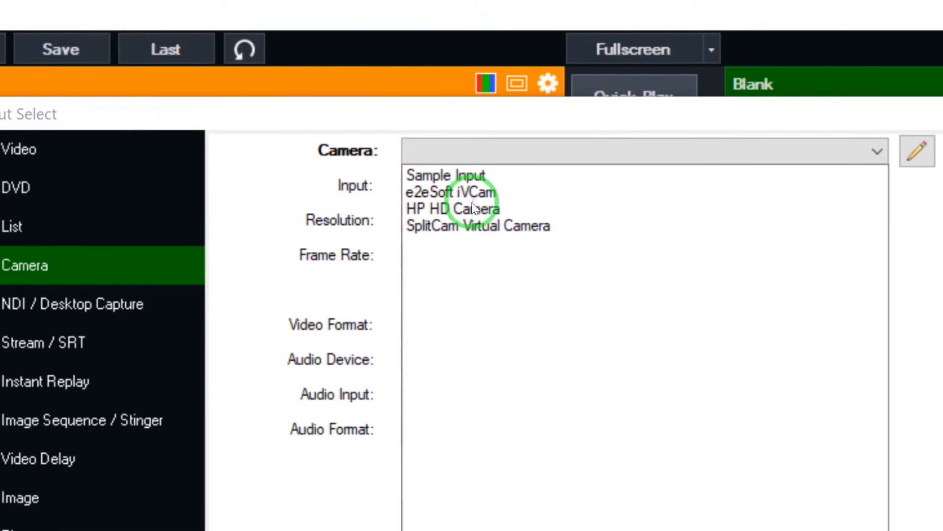
pyautogui.click(471, 193)
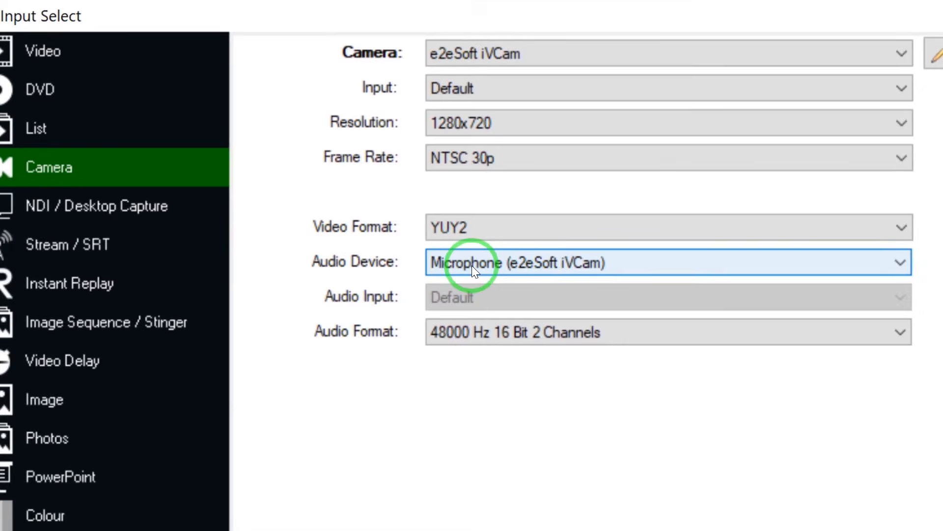
pyautogui.click(471, 265)
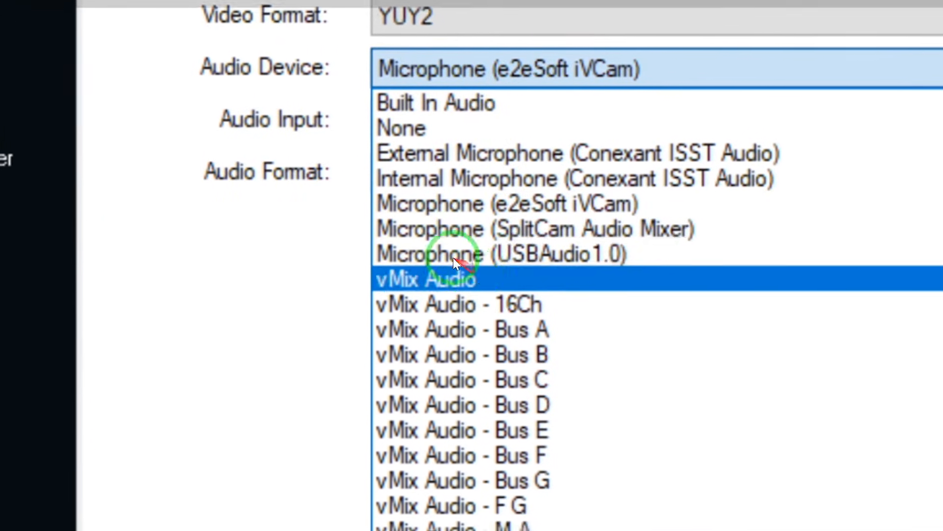
pyautogui.click(467, 261)
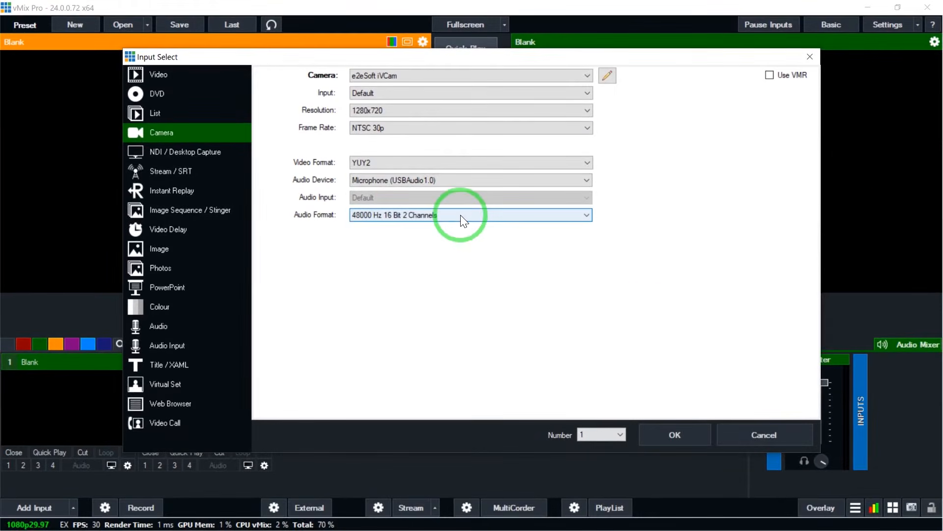
pyautogui.click(659, 433)
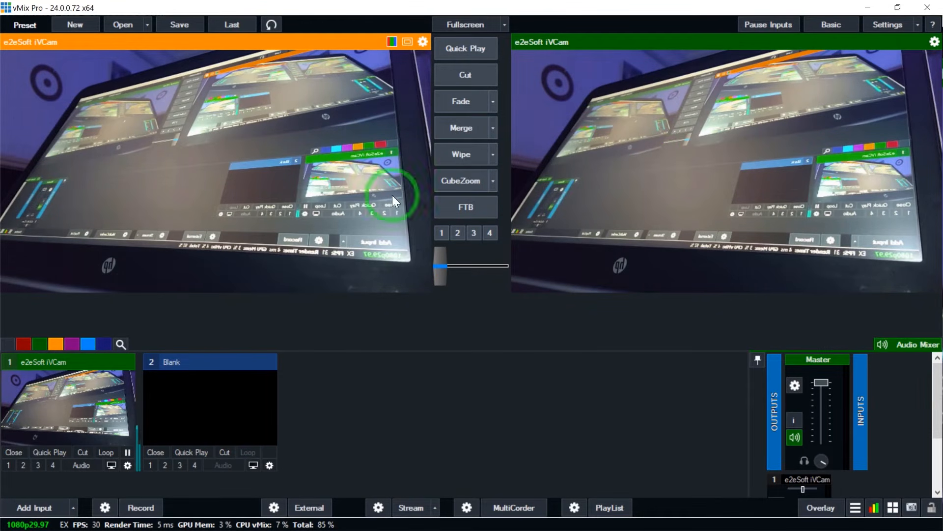
# - Add the 'how to create an NFL sports flyer in photoshop sports poster amazing sports flyer.mp4' video as an input and preview it
pyautogui.click(36, 508)
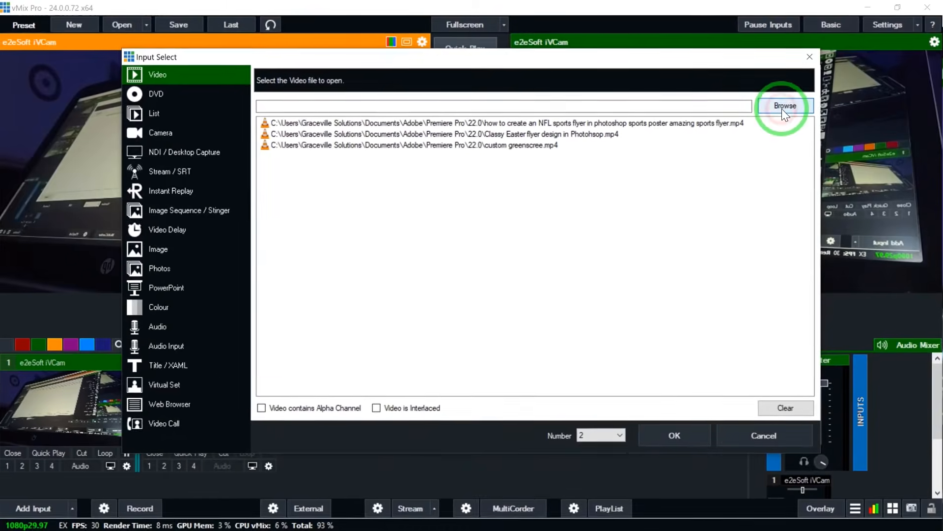
pyautogui.click(784, 106)
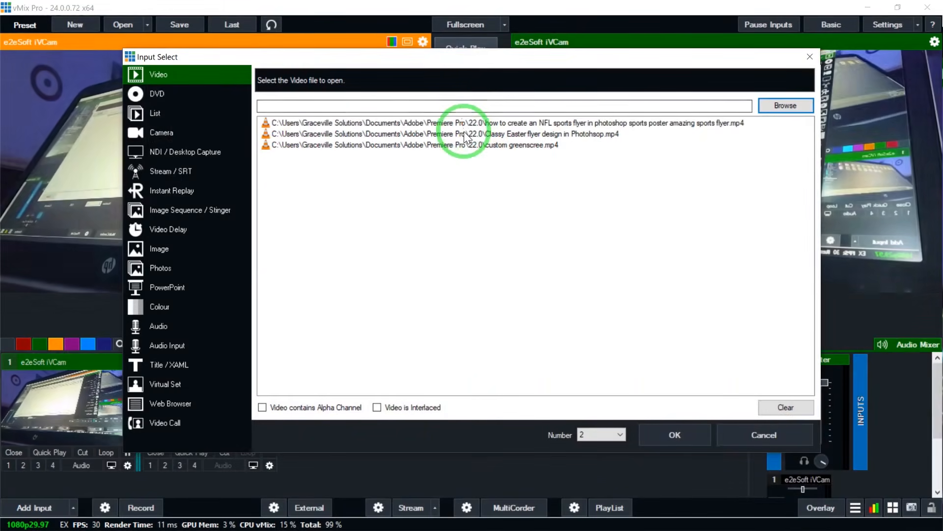
pyautogui.click(462, 123)
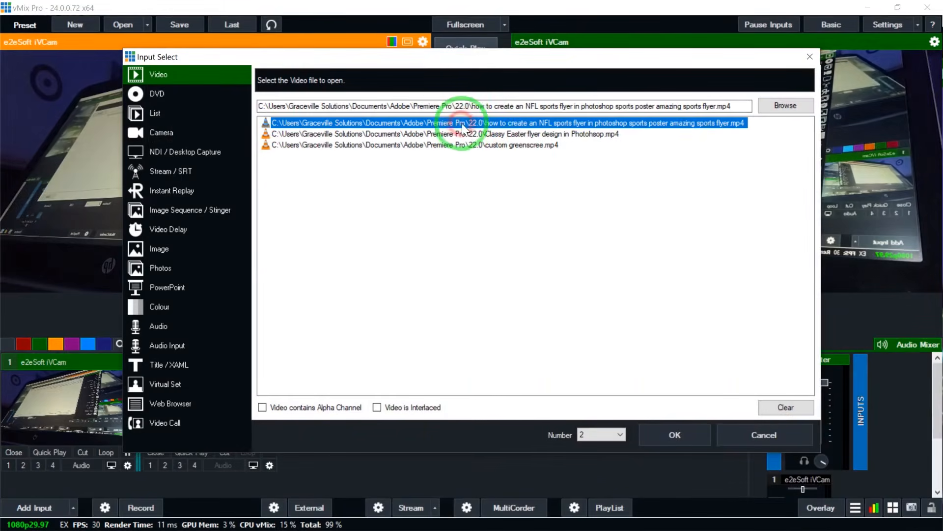
pyautogui.click(663, 438)
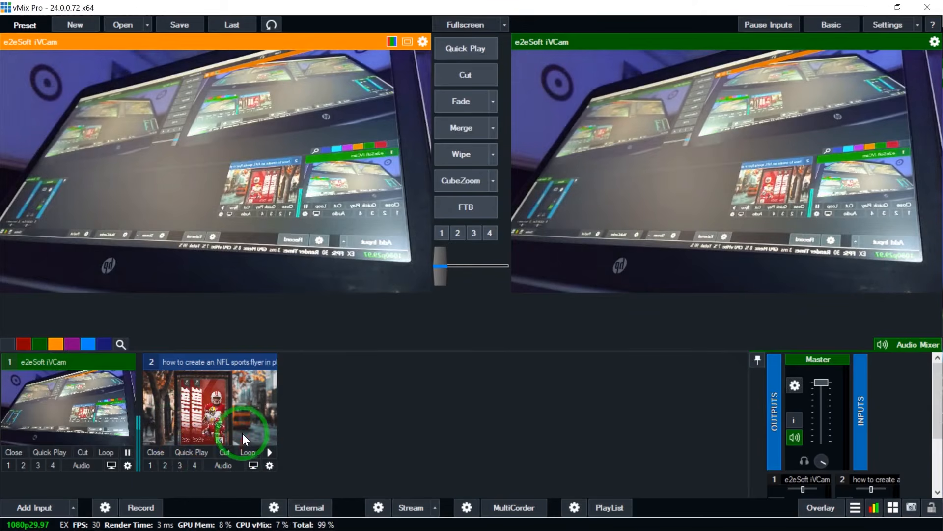
pyautogui.click(241, 429)
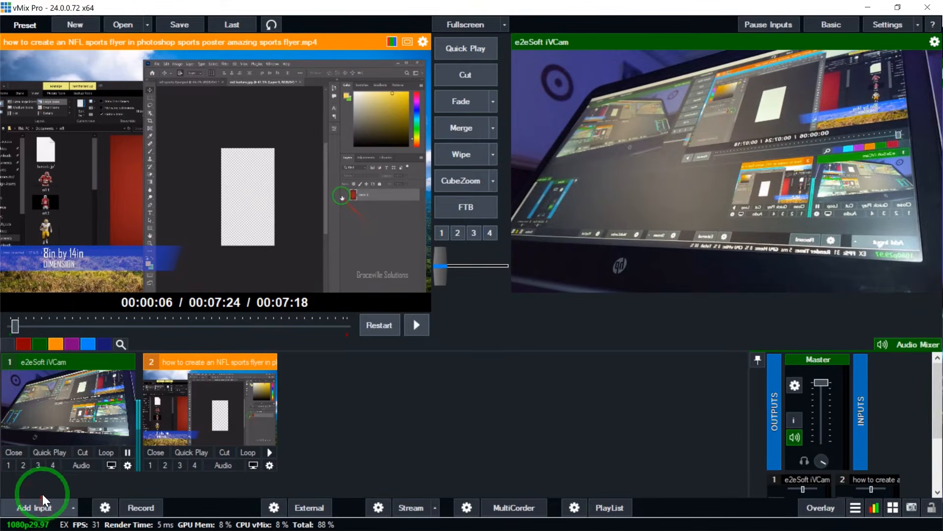
# - Add the 'Copyright free combo songs.mp3' file as an audio input
pyautogui.click(43, 496)
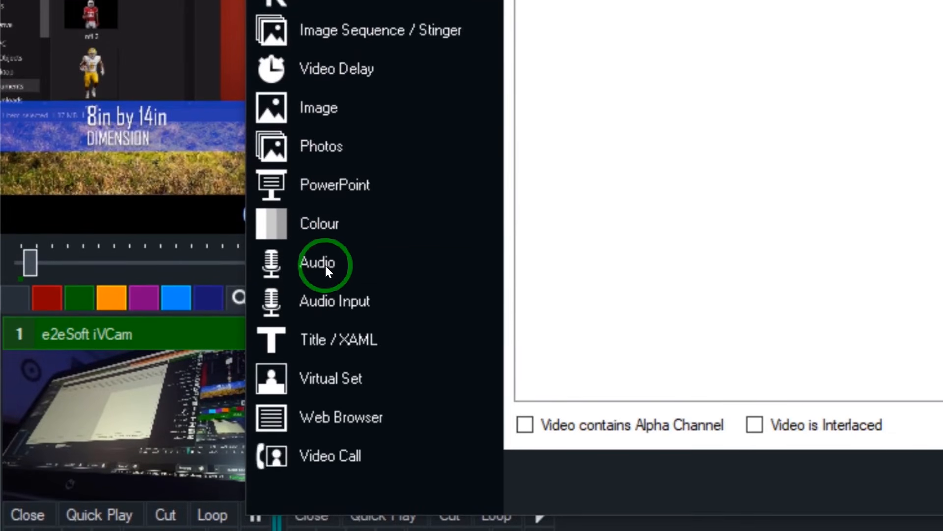
pyautogui.click(325, 264)
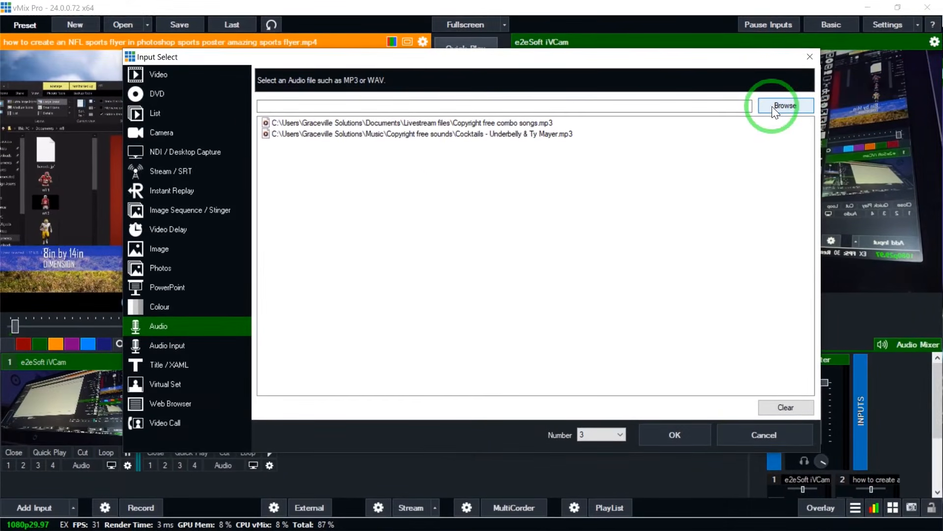
pyautogui.click(774, 109)
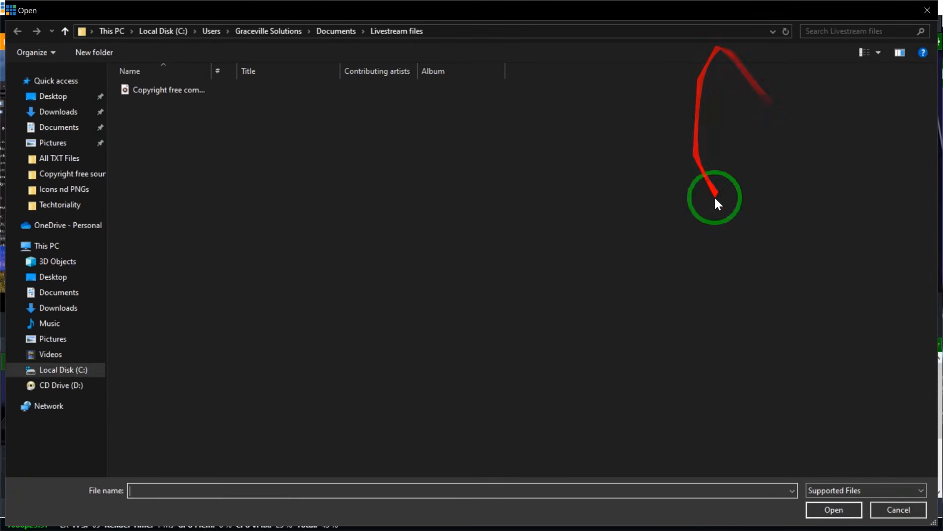
pyautogui.click(896, 510)
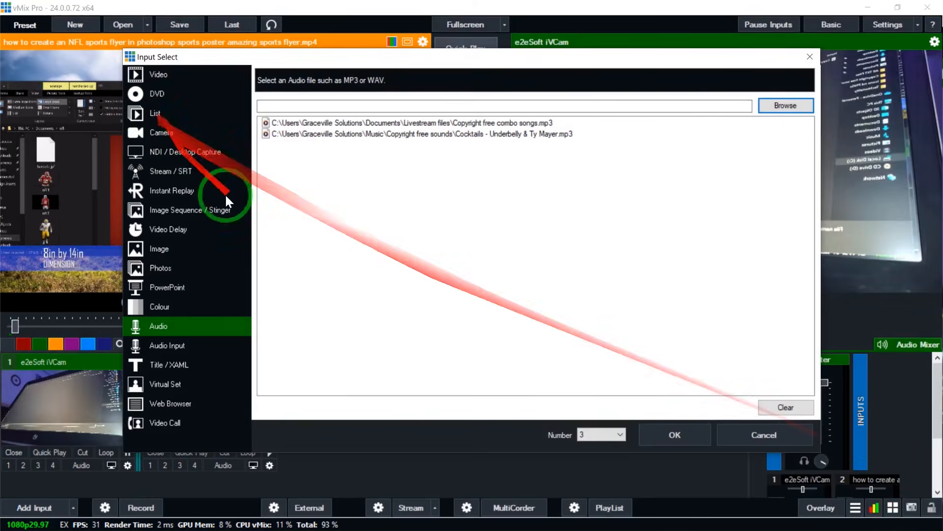
pyautogui.click(323, 122)
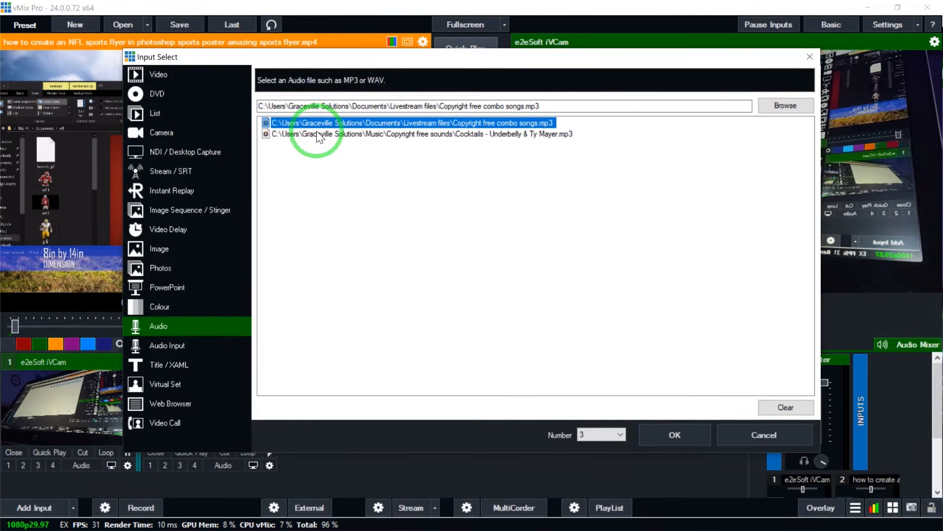
pyautogui.click(678, 439)
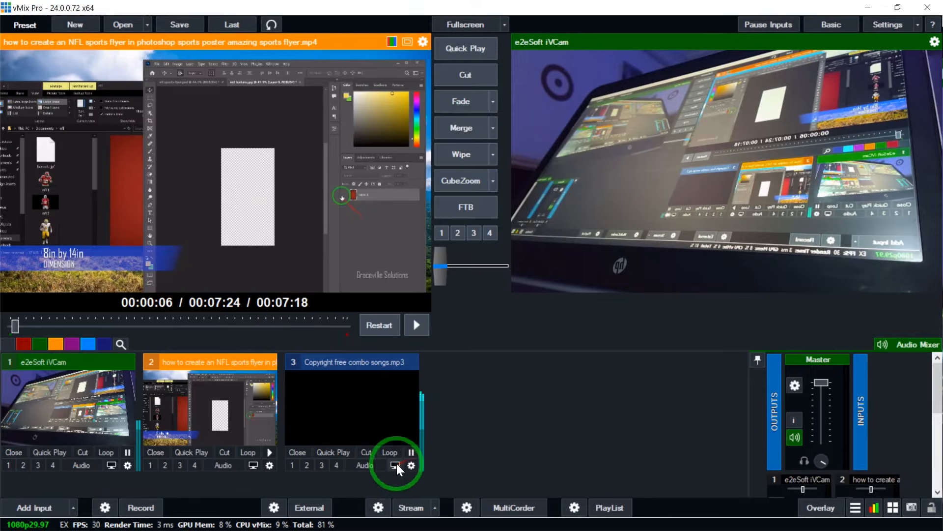
pyautogui.click(370, 465)
pyautogui.click(369, 465)
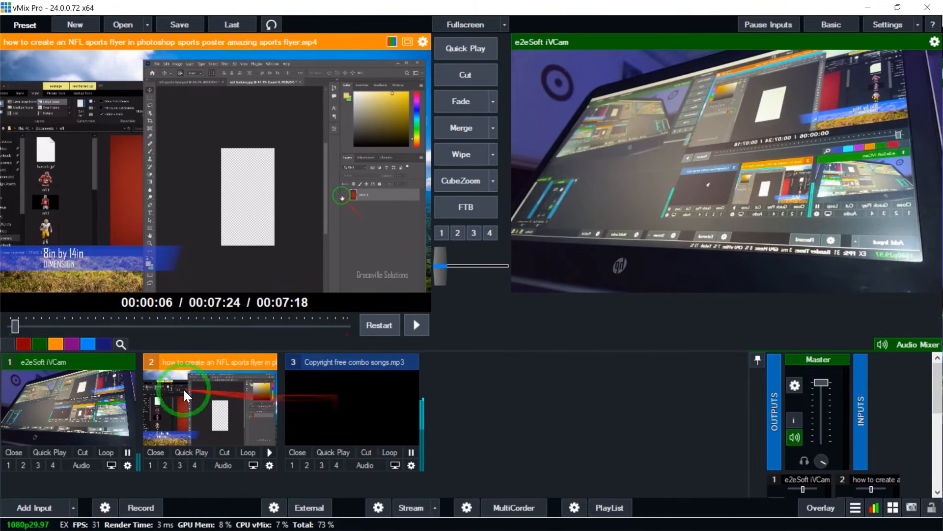
# - Add the 'DESIGN WIT D DESIGN - general.jpg' picture as an image input
pyautogui.click(19, 494)
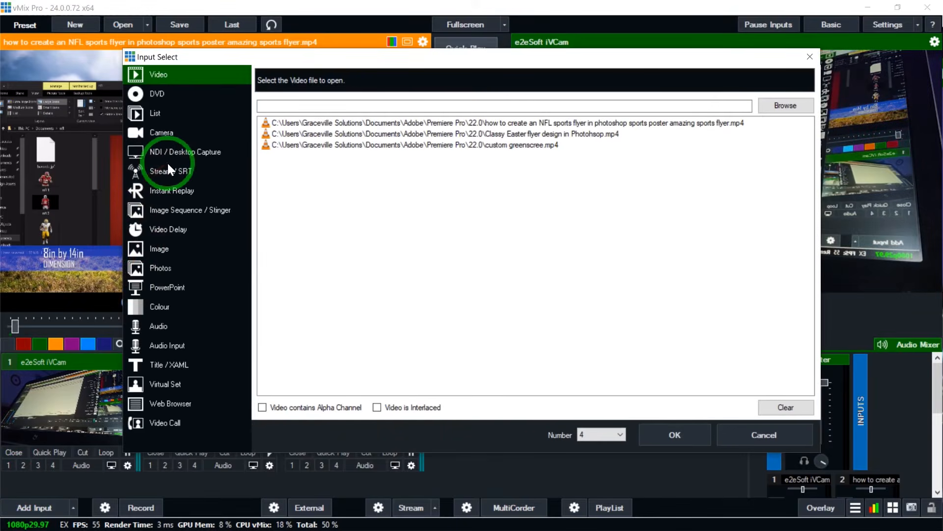
pyautogui.click(152, 251)
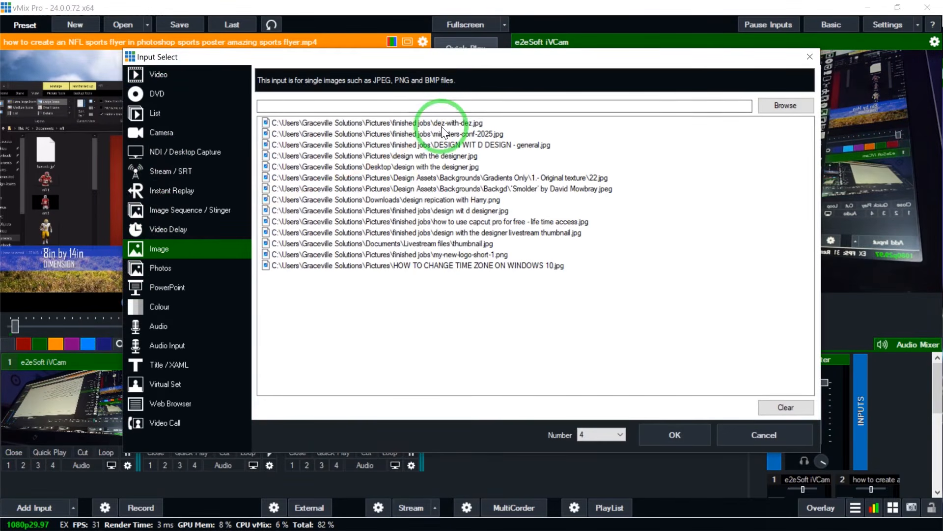
pyautogui.click(442, 144)
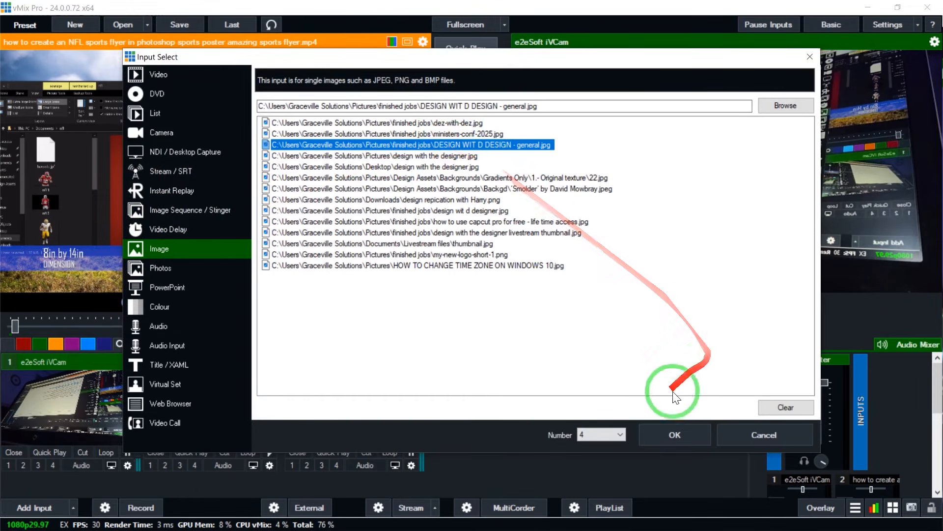
pyautogui.click(674, 435)
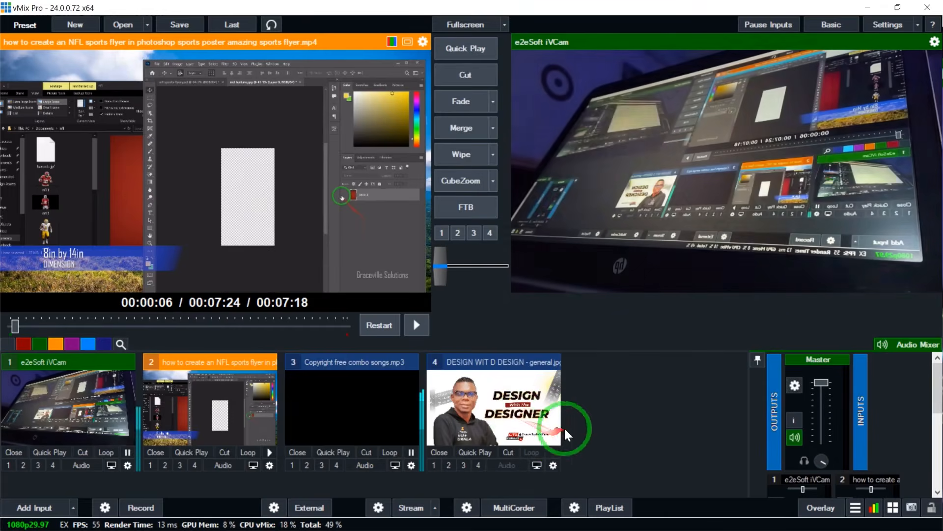
# - Fade the DESIGN WIT D DESIGN image to the program output and put the e2eSoft iVCam camera in preview
pyautogui.click(98, 418)
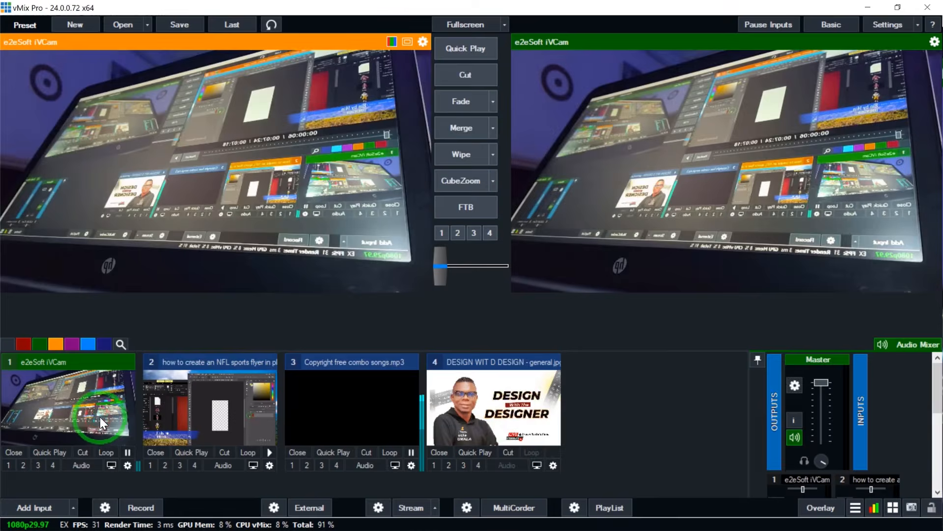
pyautogui.click(225, 418)
pyautogui.click(473, 408)
pyautogui.click(464, 101)
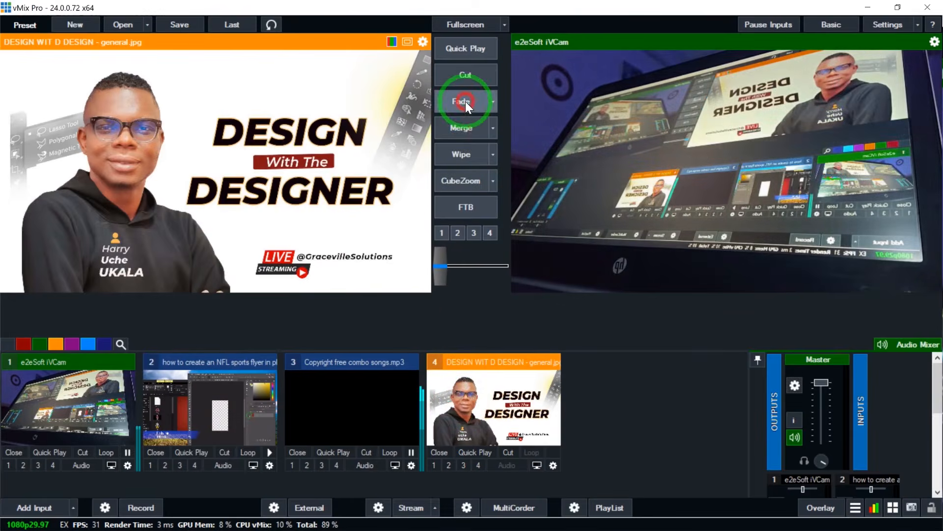
pyautogui.click(182, 409)
pyautogui.click(90, 415)
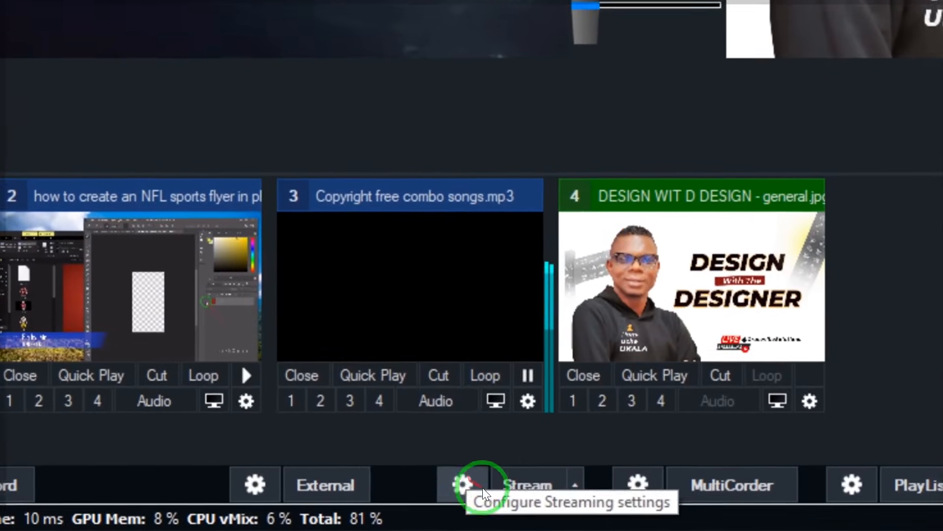
# - Open the streaming settings and paste the YouTube Studio stream URL as the Custom RTMP Server URL
pyautogui.click(460, 486)
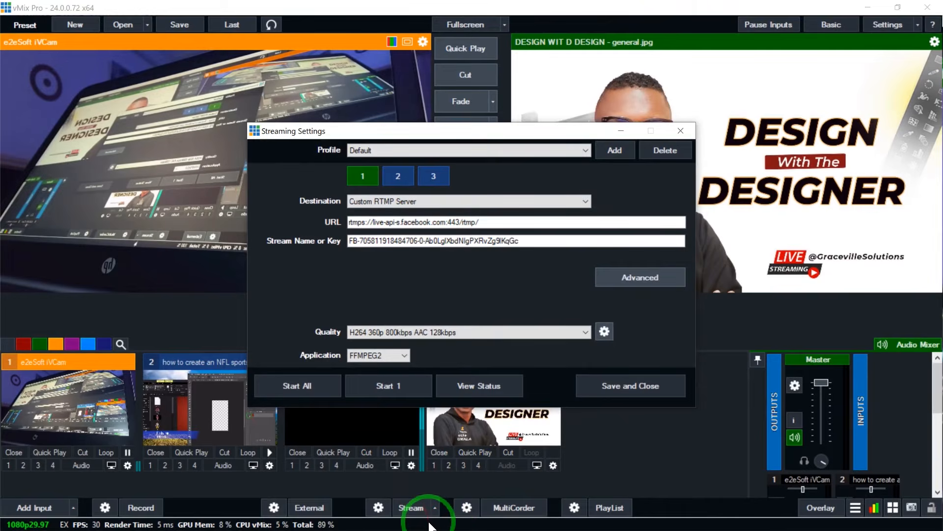
pyautogui.press('super')
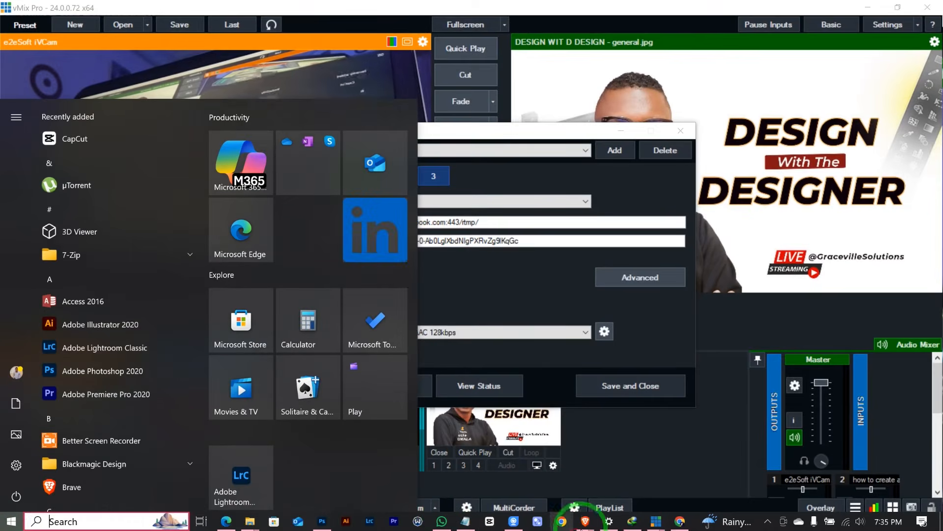
pyautogui.click(680, 522)
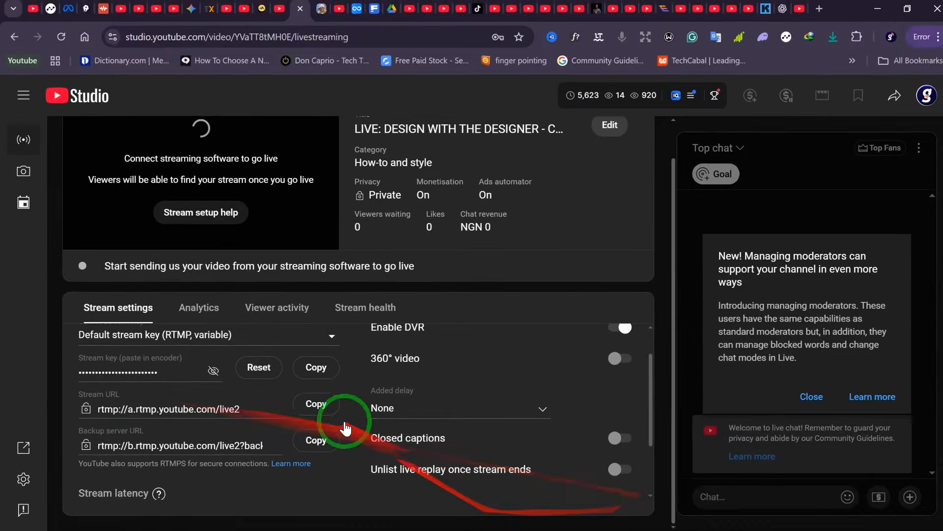
pyautogui.click(315, 404)
pyautogui.press('super')
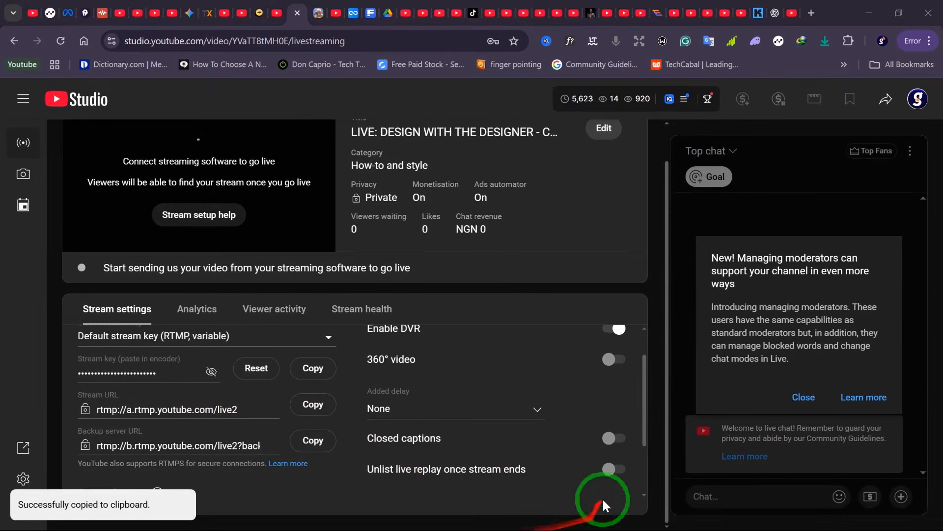
pyautogui.moveTo(656, 521)
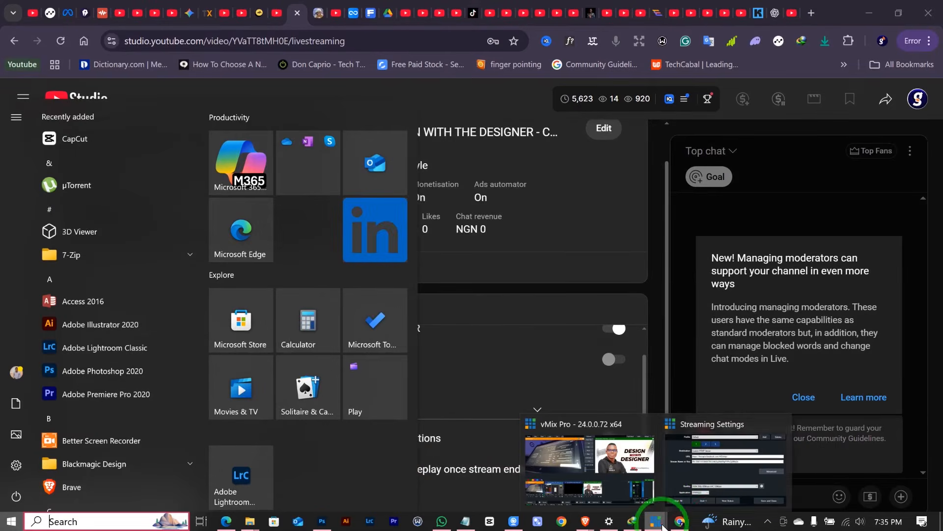
pyautogui.click(724, 490)
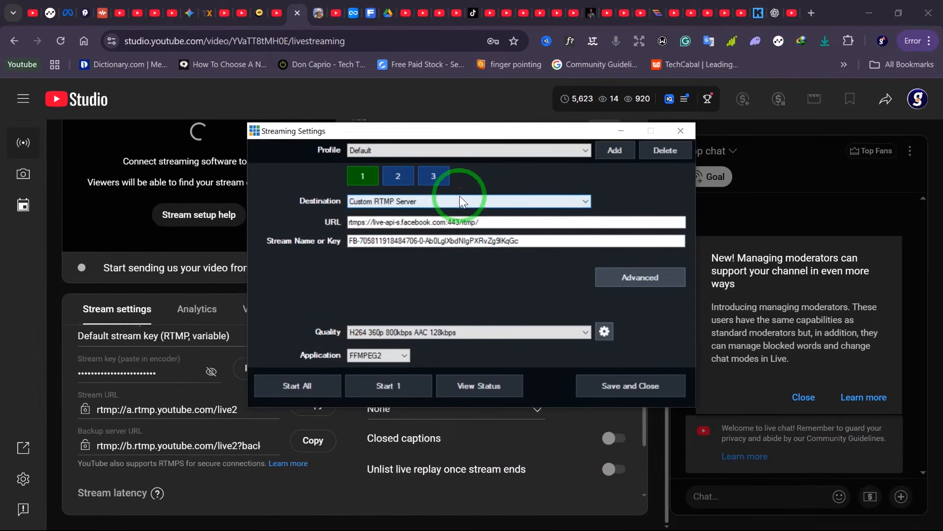
pyautogui.click(385, 200)
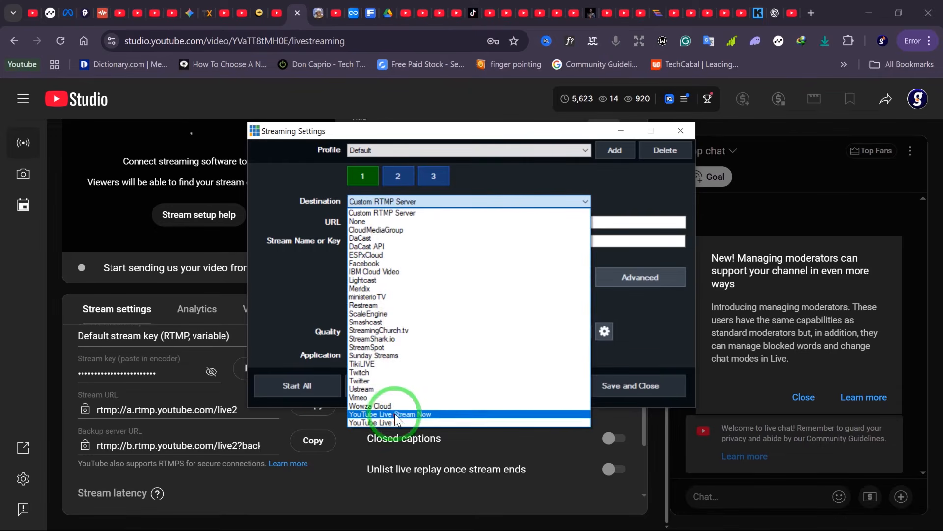
pyautogui.click(400, 214)
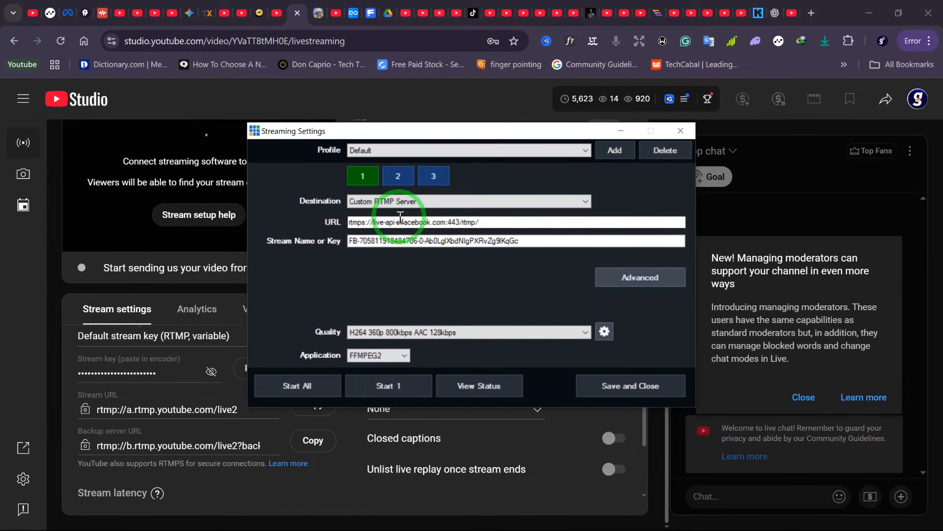
pyautogui.click(516, 220)
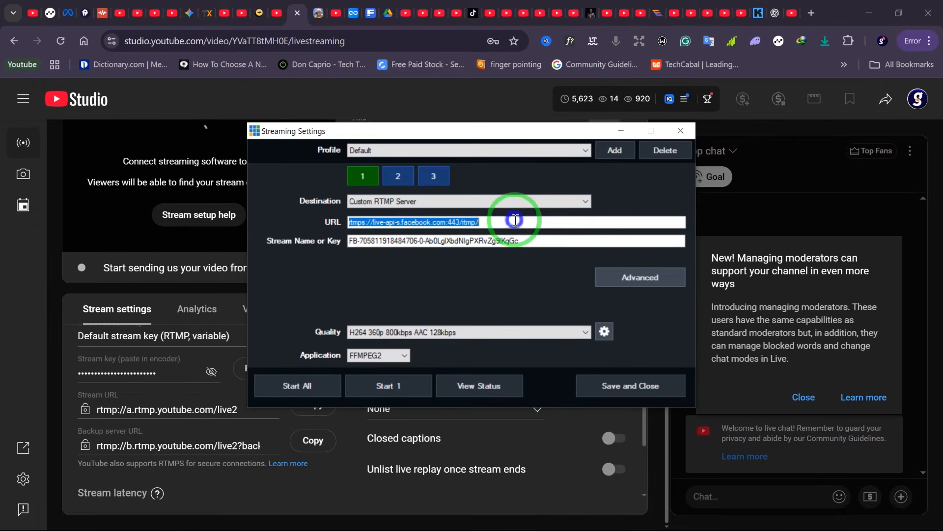
pyautogui.rightClick(516, 221)
pyautogui.click(557, 275)
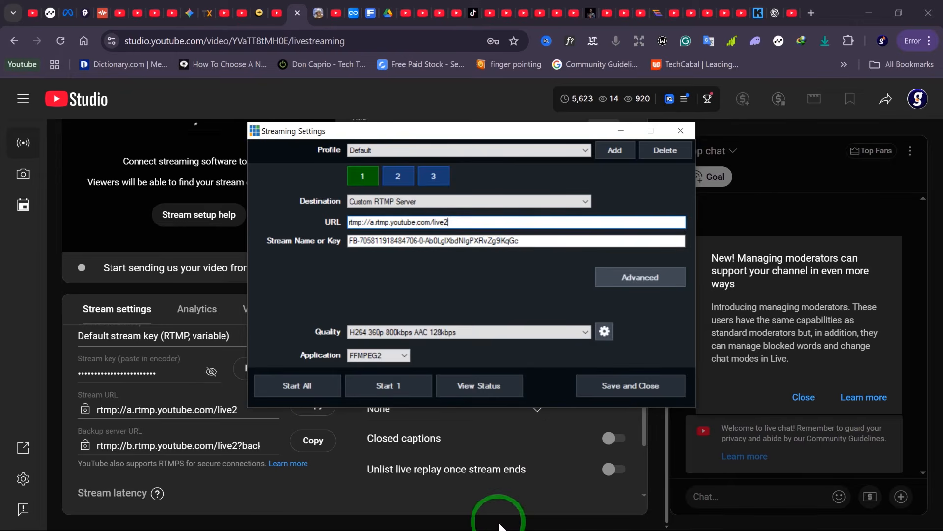
# - Copy the YouTube stream key and paste it into the Stream Name or Key field
pyautogui.press('super')
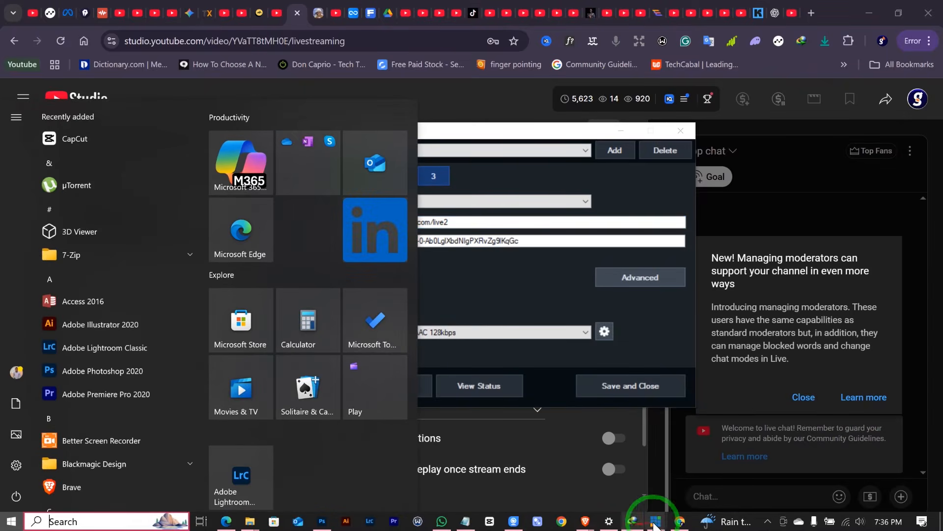
pyautogui.click(677, 522)
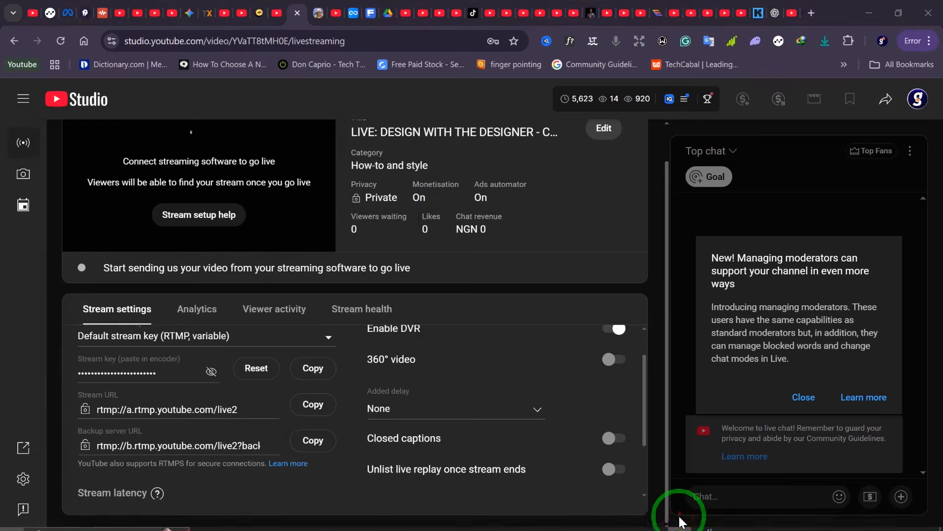
pyautogui.click(315, 375)
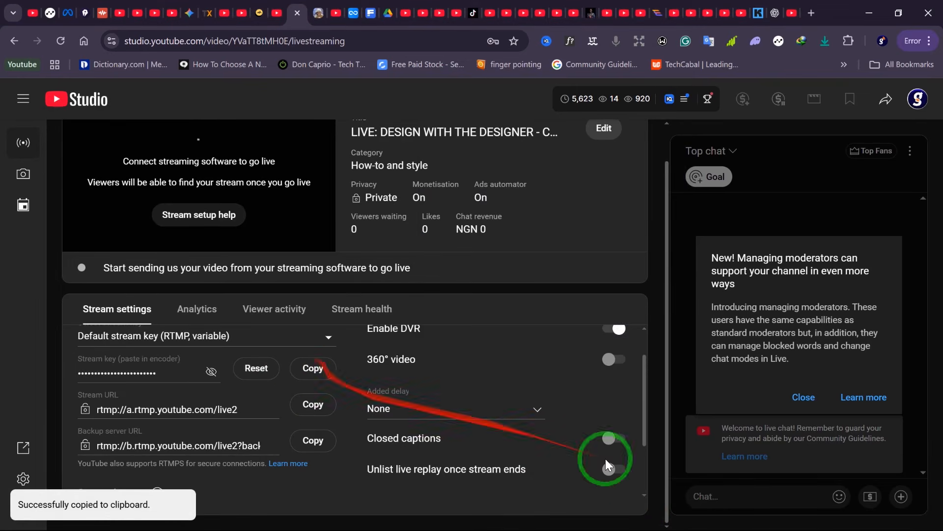
pyautogui.press('super')
pyautogui.moveTo(633, 522)
pyautogui.click(786, 472)
pyautogui.click(470, 239)
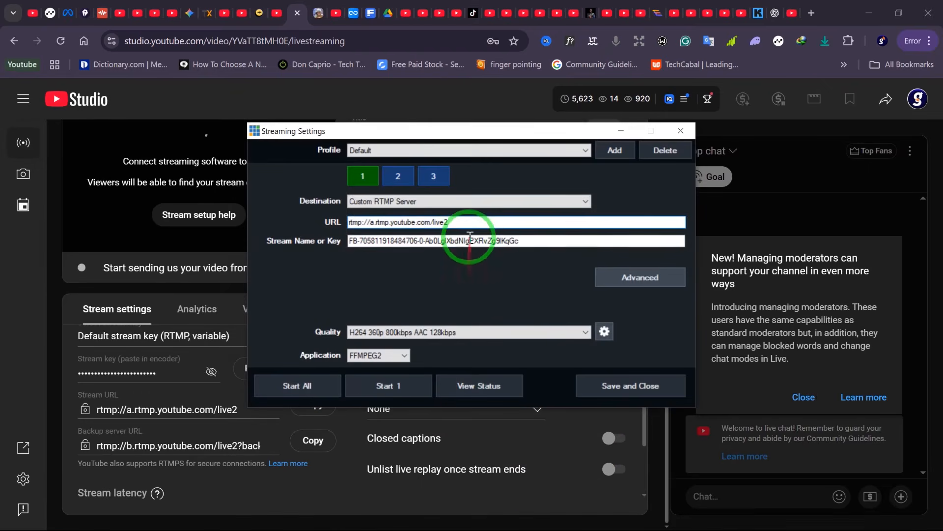
pyautogui.click(470, 239)
pyautogui.click(525, 243)
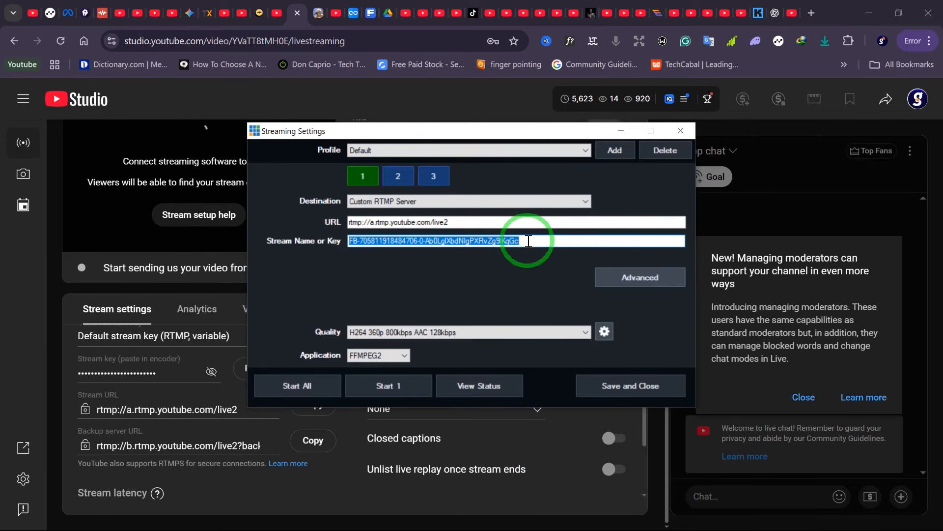
pyautogui.hotkey('ctrl', 'v')
pyautogui.click(524, 264)
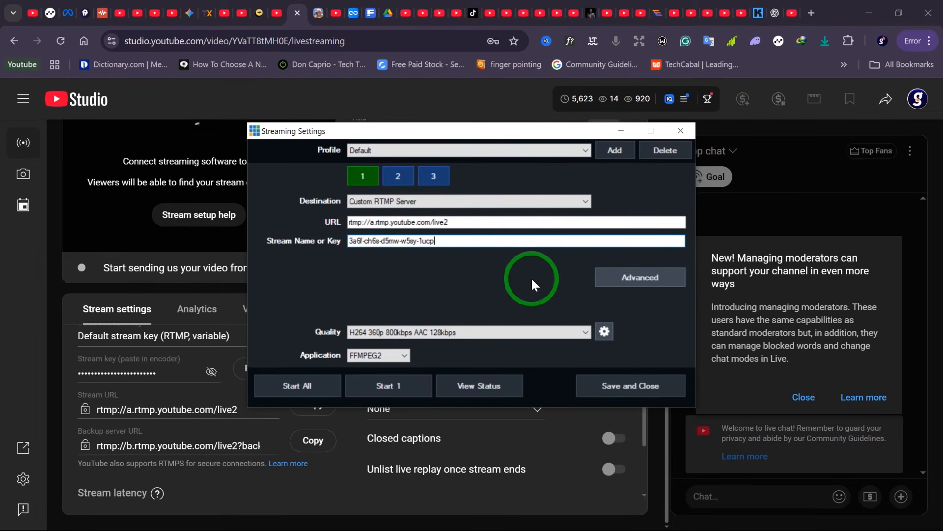
# - Review the quality presets and the video bitrate options, keeping H264 360p 800kbps AAC 128kbps, then save and close the streaming settings
pyautogui.click(583, 334)
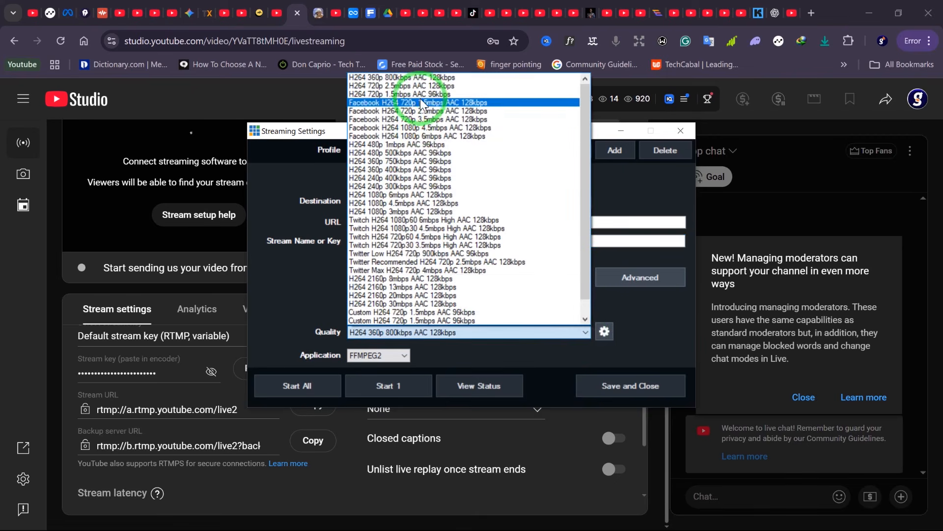
pyautogui.click(425, 77)
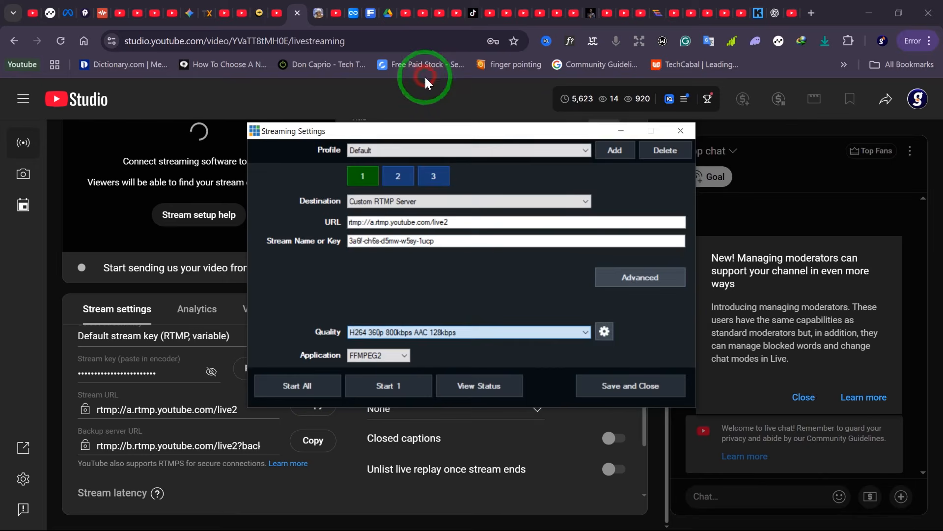
pyautogui.click(584, 337)
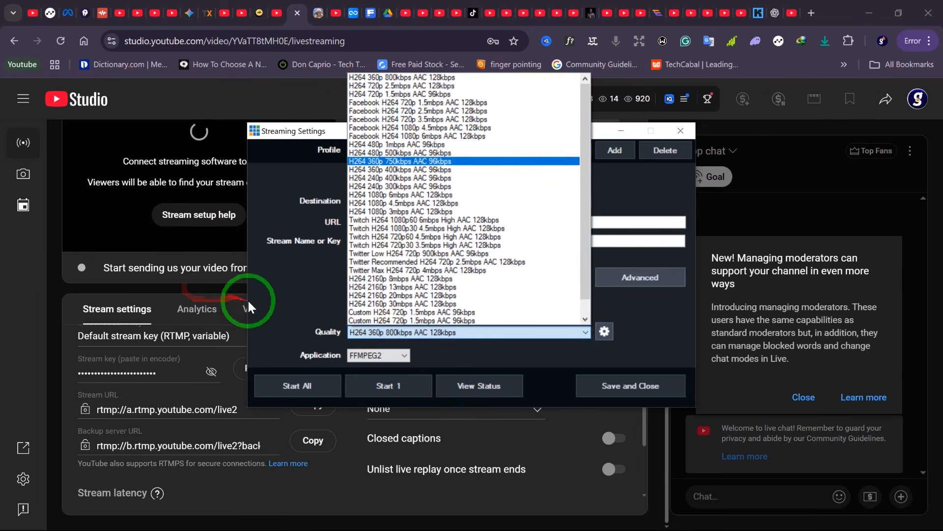
pyautogui.click(275, 294)
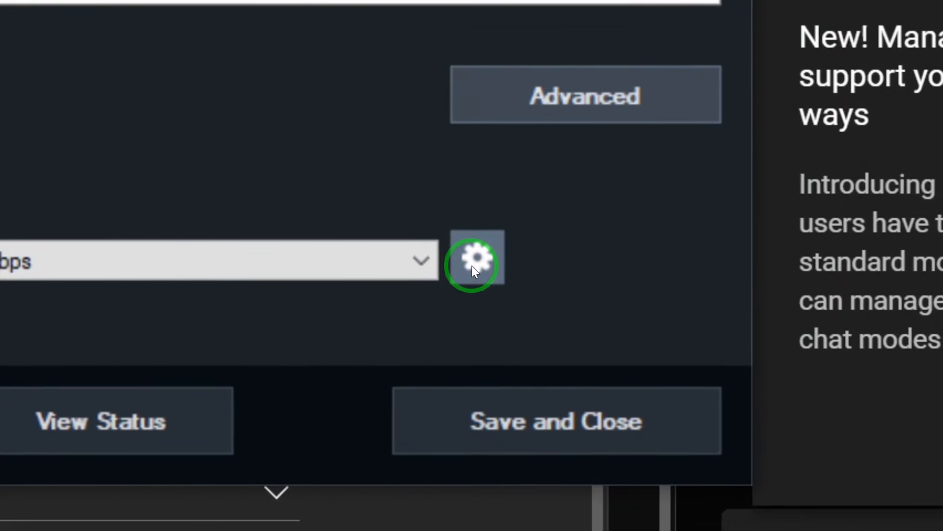
pyautogui.click(476, 259)
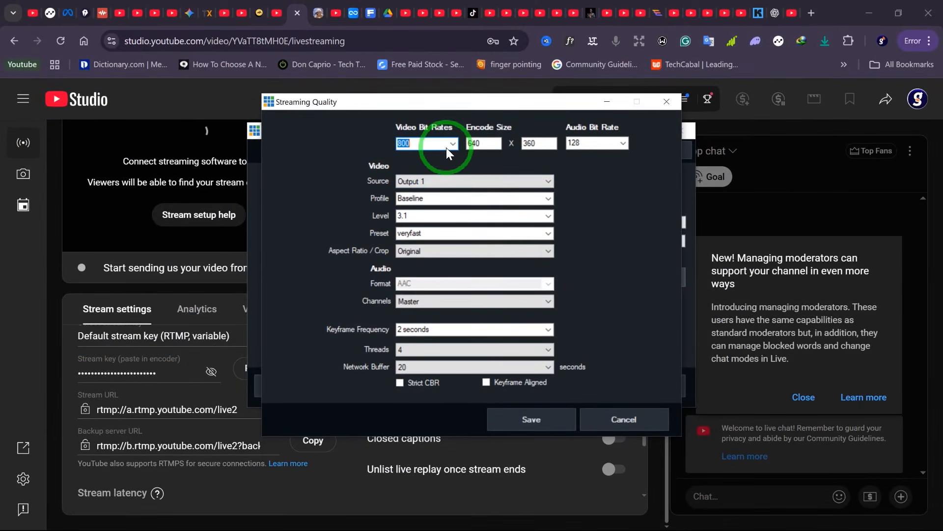
pyautogui.click(448, 146)
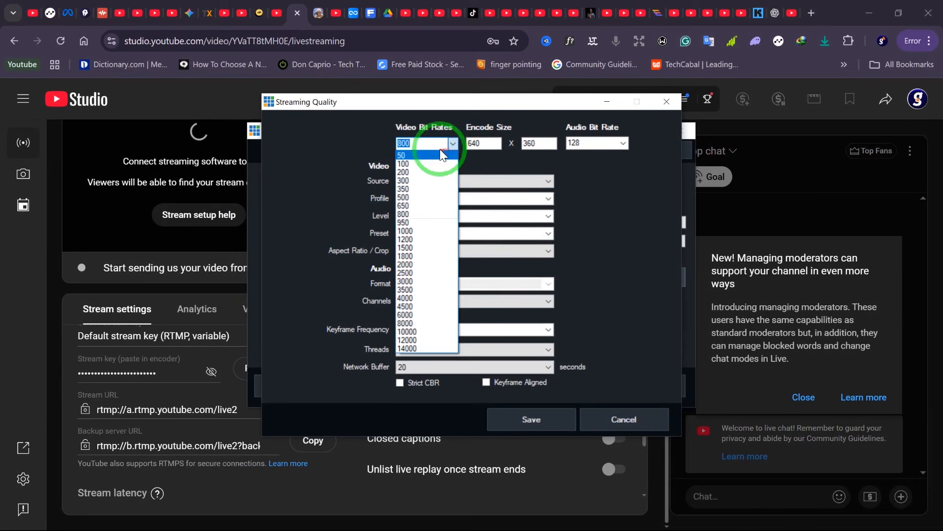
pyautogui.click(440, 144)
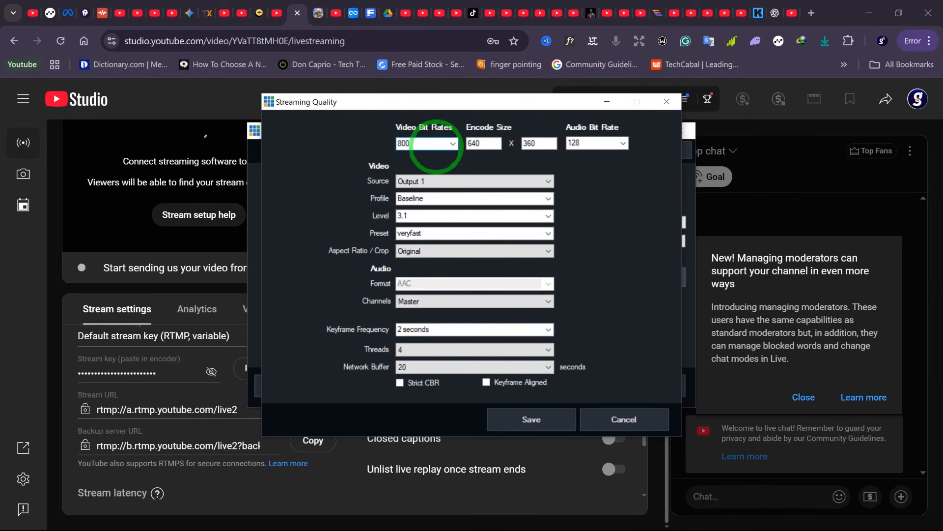
pyautogui.click(524, 411)
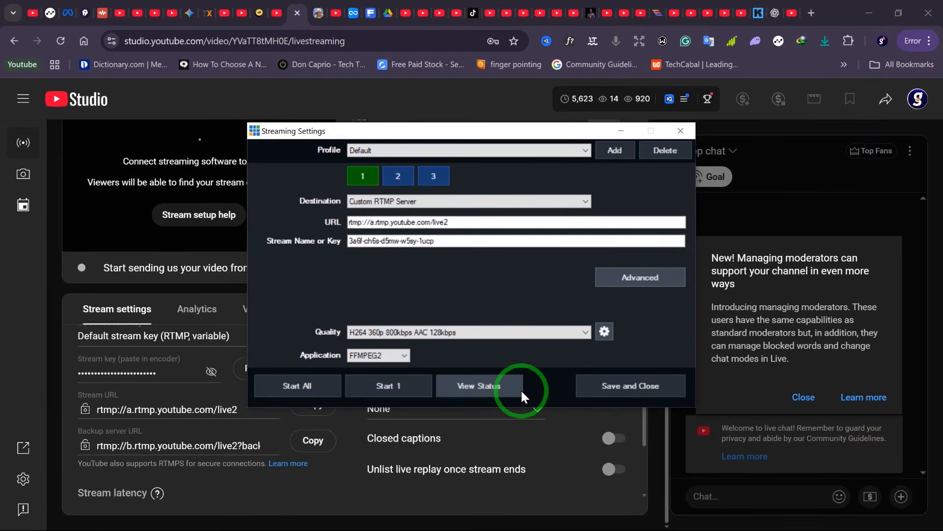
pyautogui.click(598, 388)
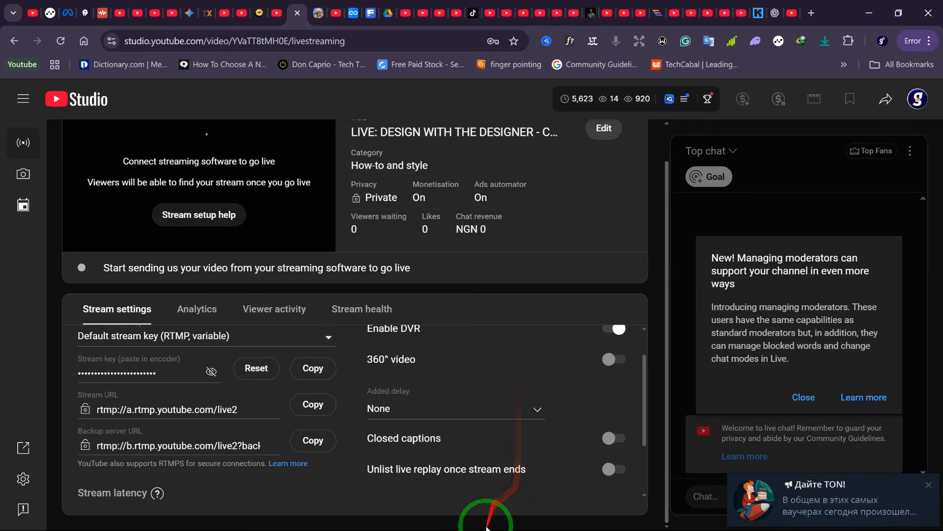
# - Switch back to vMix and start streaming to YouTube
pyautogui.press('super')
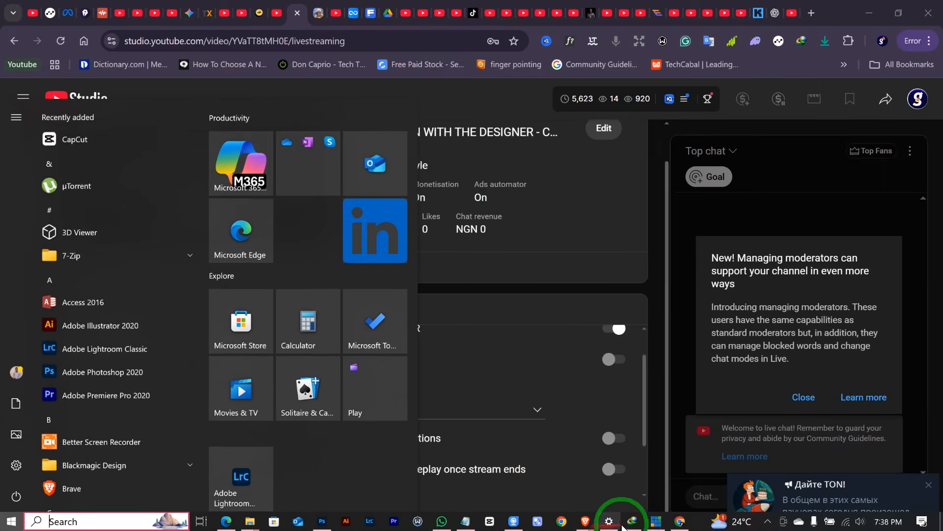
pyautogui.click(653, 521)
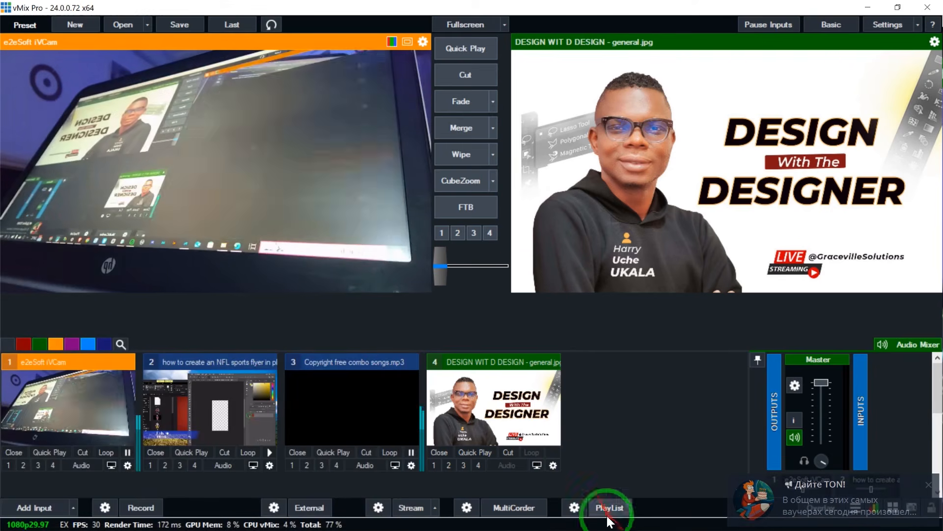
pyautogui.click(379, 506)
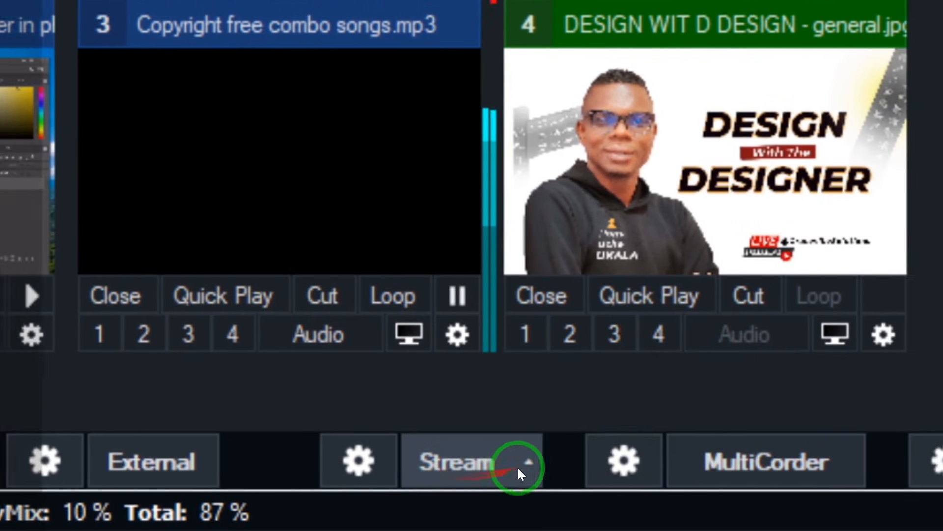
pyautogui.click(518, 468)
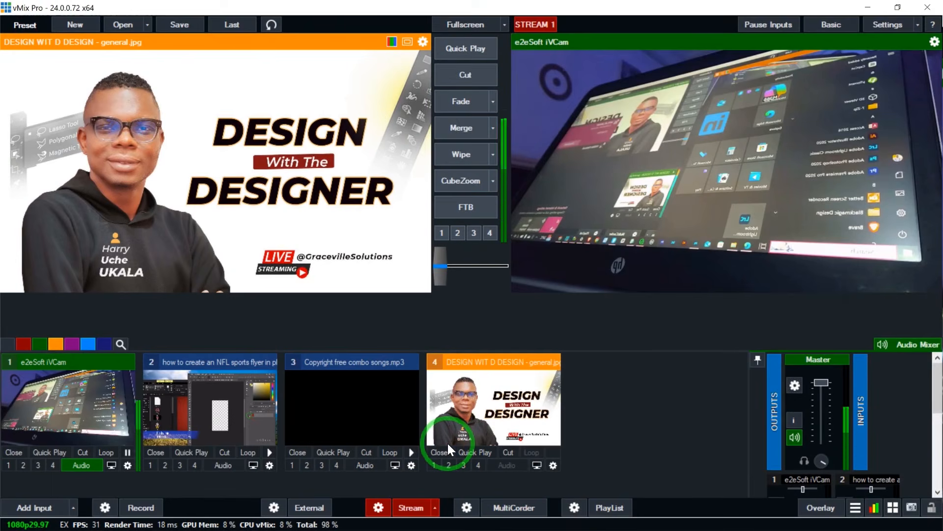